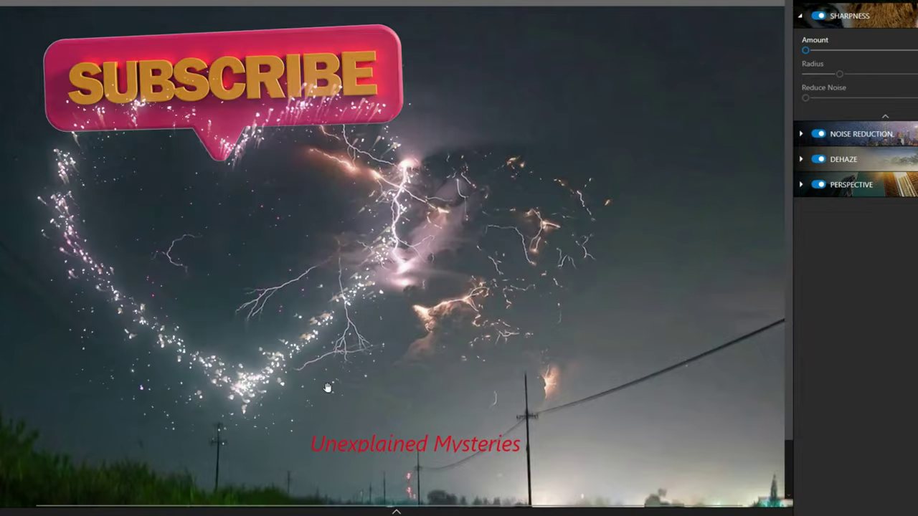
Raise the Contrast of the lightning photo moderately, by roughly a third of its range above neutral
{"action": "scroll", "coordinate": [327, 387], "scroll_direction": "up", "scroll_amount": 2}
{"action": "scroll", "coordinate": [557, 65], "scroll_direction": "up", "scroll_amount": 1}
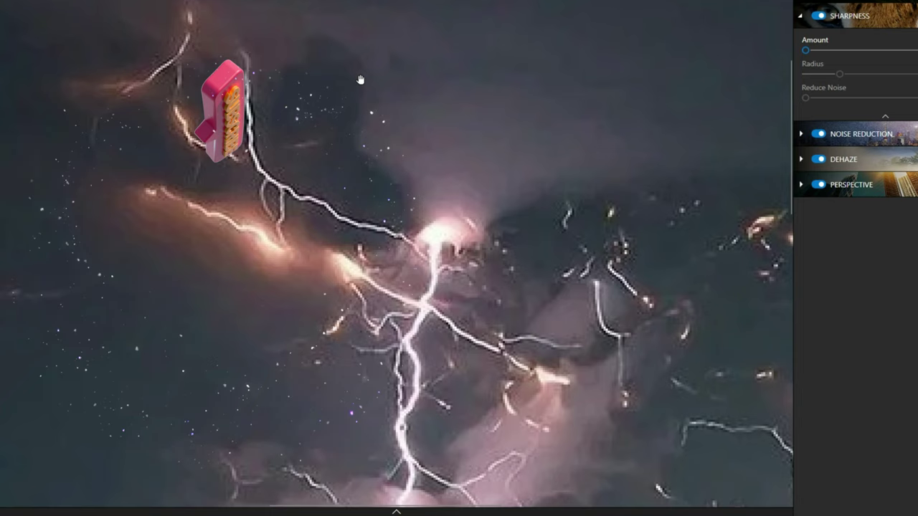
{"action": "scroll", "coordinate": [484, 112], "scroll_direction": "up", "scroll_amount": 1}
{"action": "left_click_drag", "start_coordinate": [483, 112], "coordinate": [463, 90]}
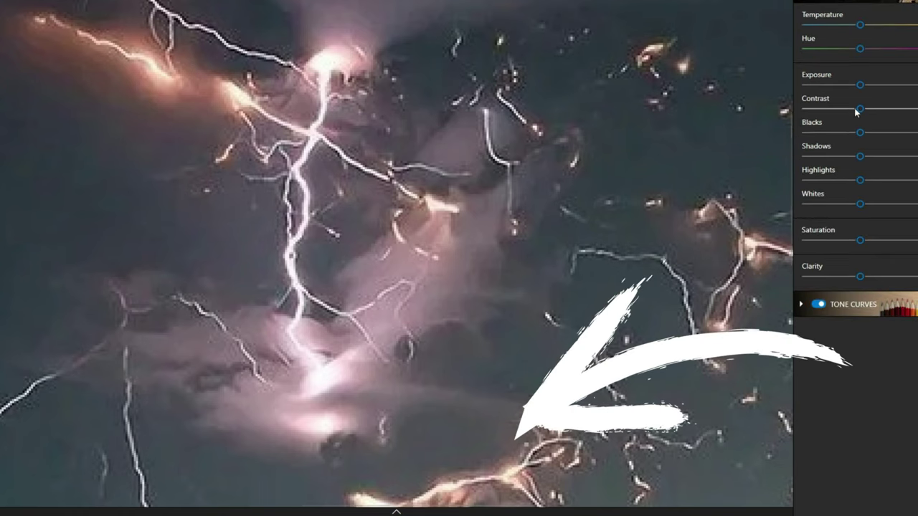
{"action": "left_click_drag", "start_coordinate": [858, 109], "coordinate": [880, 109]}
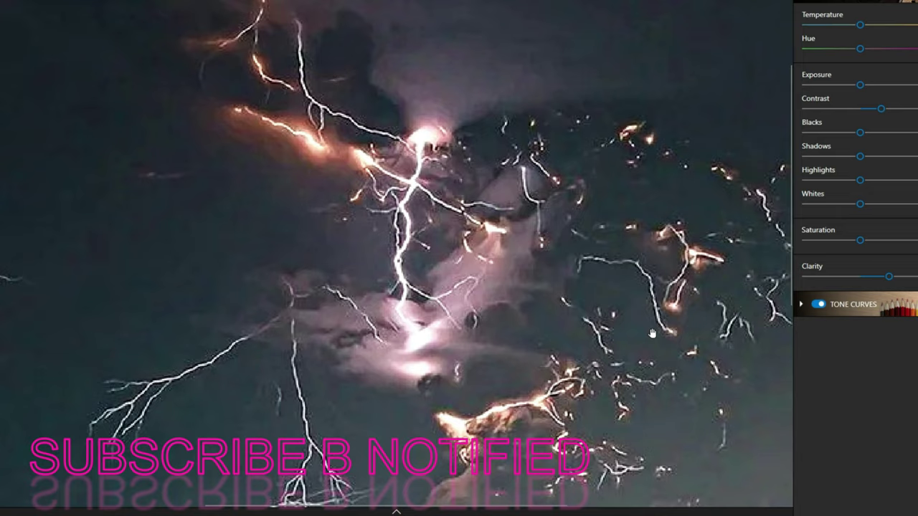
Increase the photo's Clarity nearly to its maximum to bring out the lightning and clouds
{"action": "scroll", "coordinate": [530, 296], "scroll_direction": "up", "scroll_amount": 2}
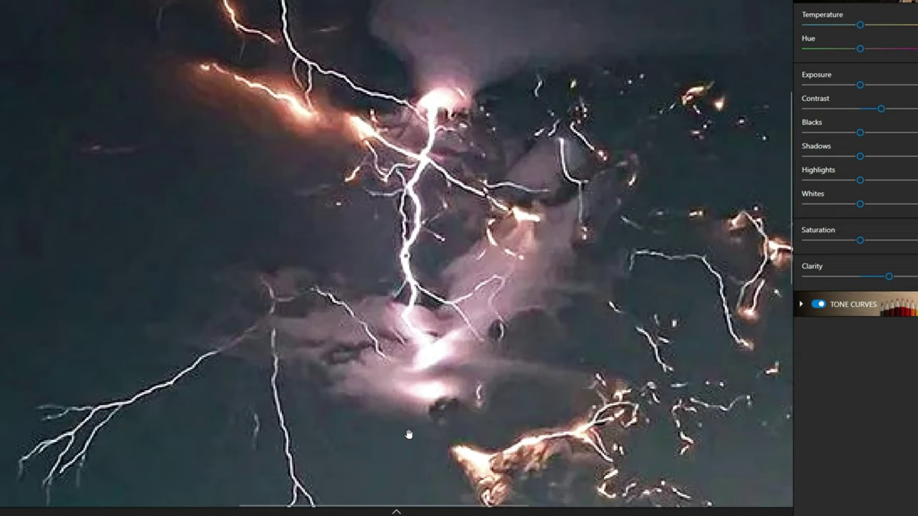
{"action": "scroll", "coordinate": [416, 437], "scroll_direction": "up", "scroll_amount": 1}
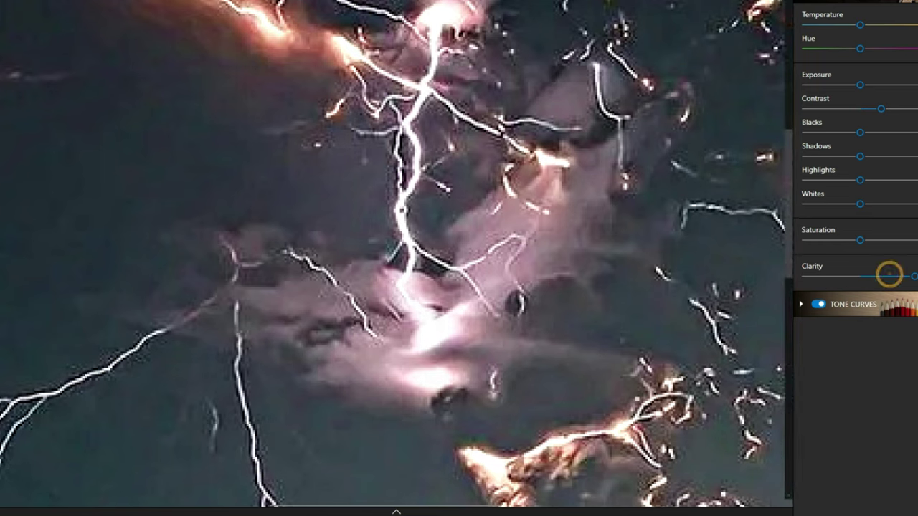
{"action": "left_click_drag", "start_coordinate": [889, 277], "coordinate": [914, 277]}
Reduce Clarity to slightly above neutral and lower Blacks to about halfway below neutral
{"action": "scroll", "coordinate": [680, 265], "scroll_direction": "down", "scroll_amount": 2}
{"action": "scroll", "coordinate": [679, 264], "scroll_direction": "down", "scroll_amount": 2}
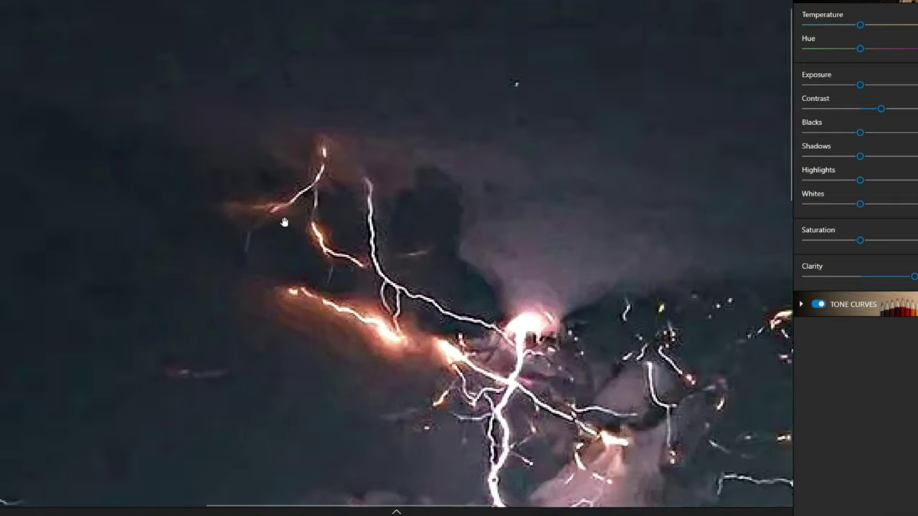
{"action": "left_click_drag", "start_coordinate": [517, 332], "coordinate": [408, 210]}
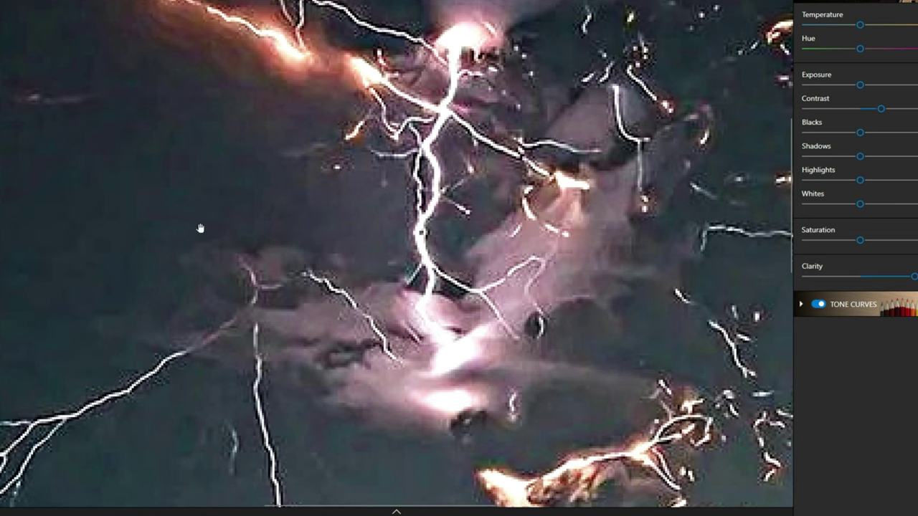
{"action": "scroll", "coordinate": [462, 461], "scroll_direction": "down", "scroll_amount": 3}
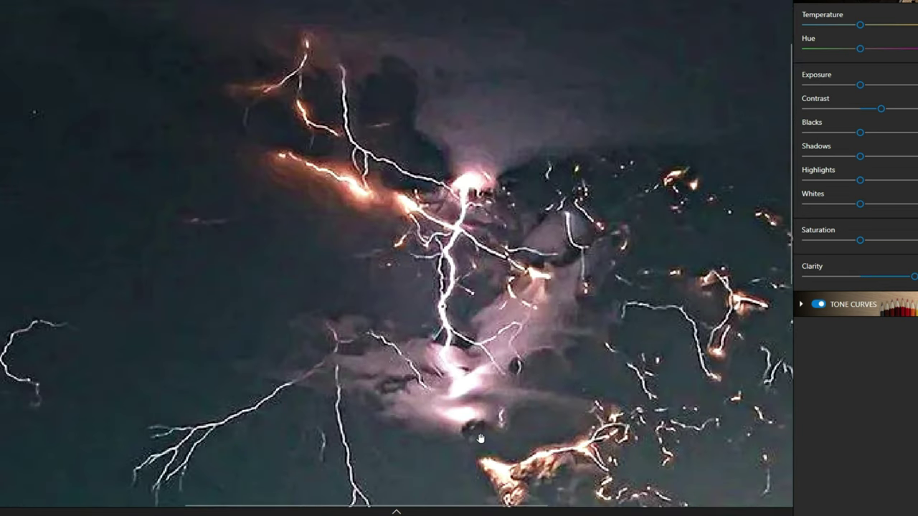
{"action": "scroll", "coordinate": [699, 386], "scroll_direction": "up", "scroll_amount": 3}
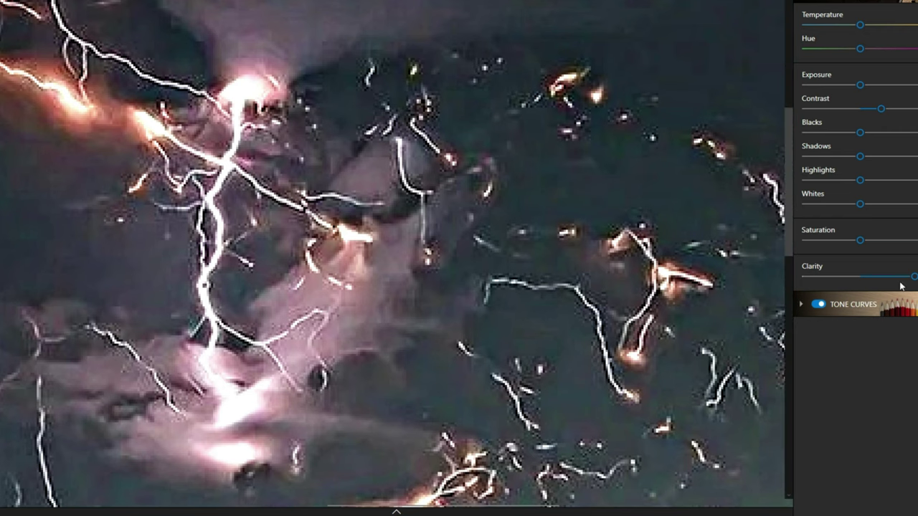
{"action": "left_click_drag", "start_coordinate": [905, 276], "coordinate": [847, 279]}
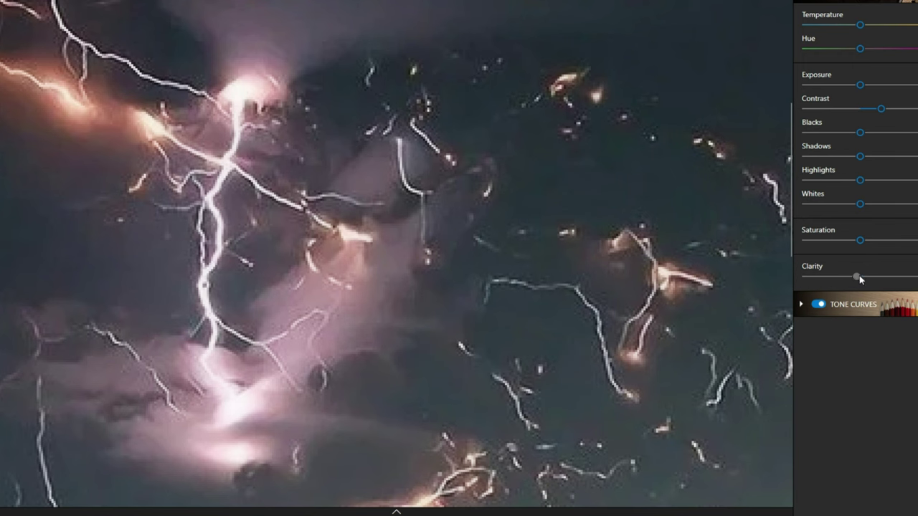
{"action": "left_click_drag", "start_coordinate": [868, 277], "coordinate": [870, 279]}
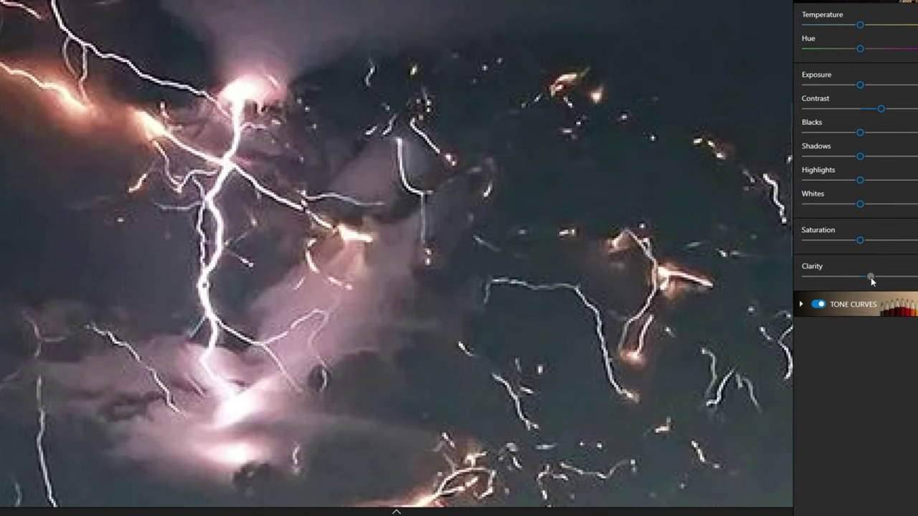
{"action": "left_click_drag", "start_coordinate": [861, 134], "coordinate": [837, 136]}
Examine the lightning bolts, scattered light fragments and clouds up close, and the photo as a whole
{"action": "scroll", "coordinate": [290, 283], "scroll_direction": "down", "scroll_amount": 3}
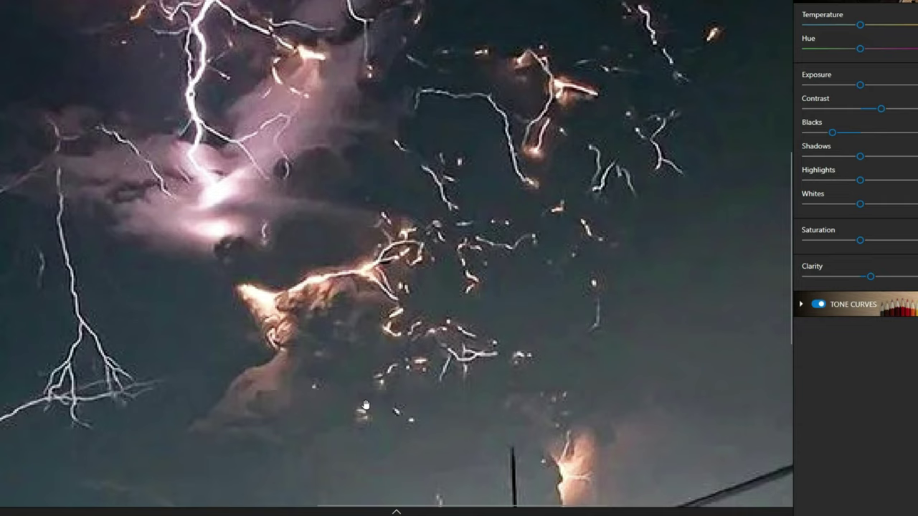
{"action": "scroll", "coordinate": [366, 405], "scroll_direction": "up", "scroll_amount": 1}
{"action": "left_click_drag", "start_coordinate": [442, 437], "coordinate": [445, 323]}
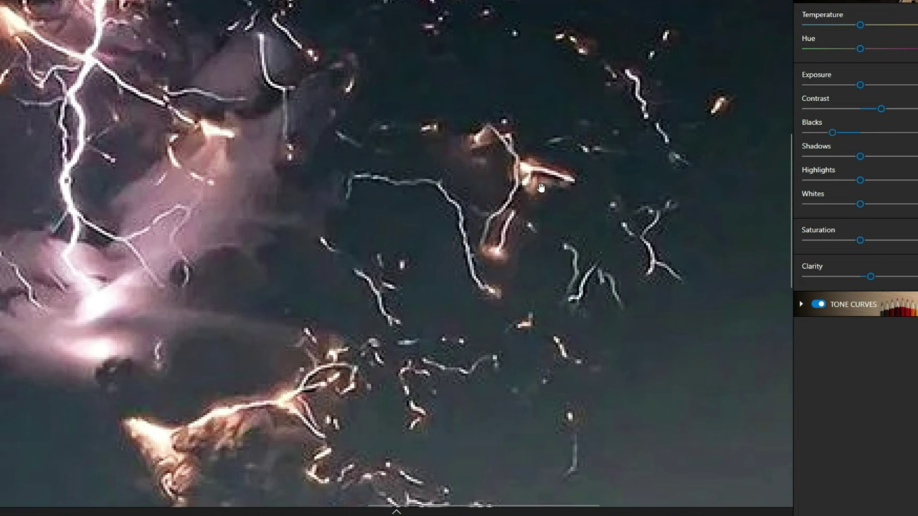
{"action": "scroll", "coordinate": [539, 187], "scroll_direction": "down", "scroll_amount": 2}
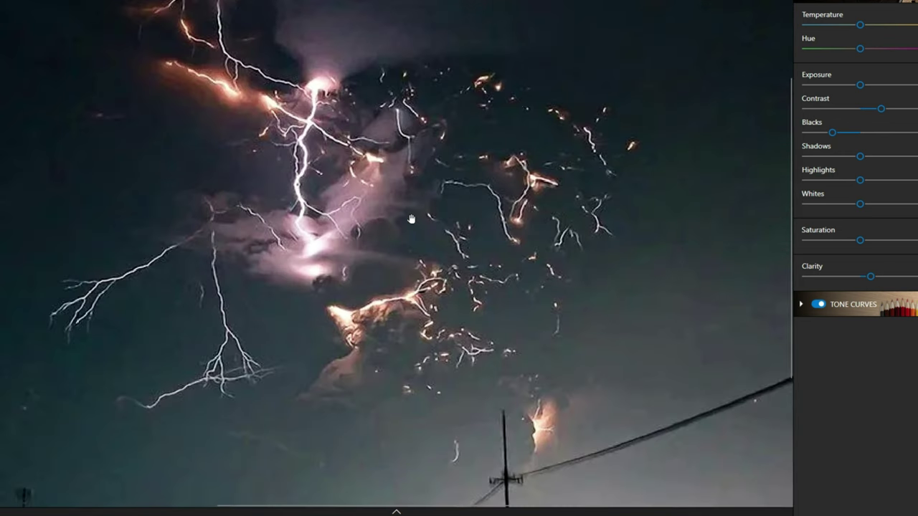
{"action": "scroll", "coordinate": [411, 219], "scroll_direction": "up", "scroll_amount": 1}
{"action": "scroll", "coordinate": [281, 42], "scroll_direction": "up", "scroll_amount": 2}
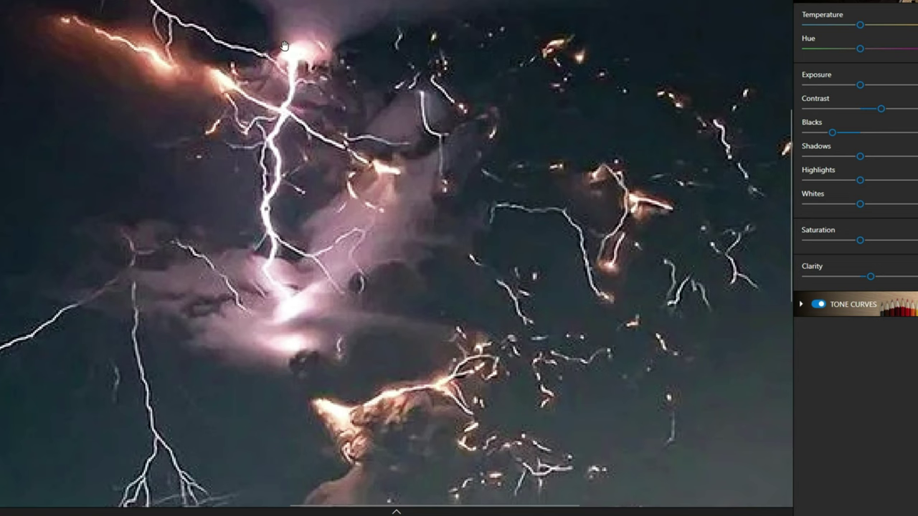
{"action": "scroll", "coordinate": [455, 271], "scroll_direction": "down", "scroll_amount": 3}
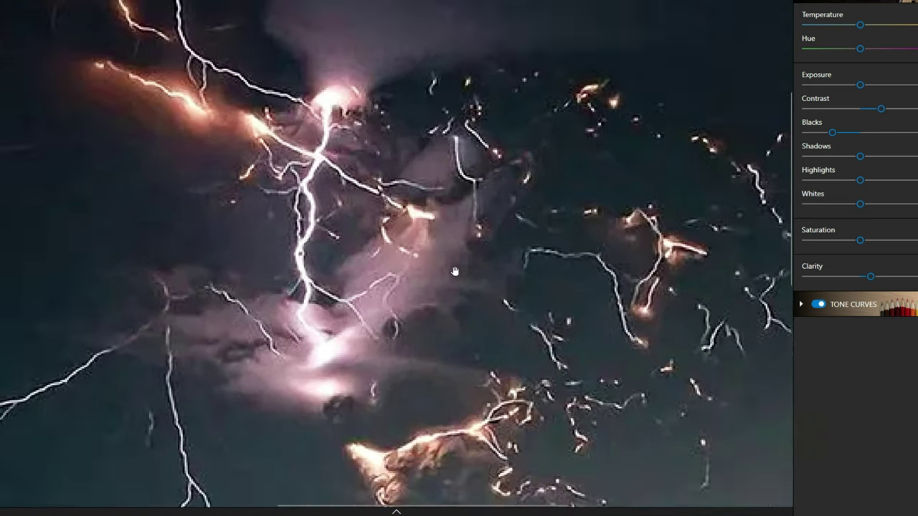
{"action": "left_click_drag", "start_coordinate": [654, 343], "coordinate": [637, 290]}
{"action": "scroll", "coordinate": [291, 410], "scroll_direction": "up", "scroll_amount": 2}
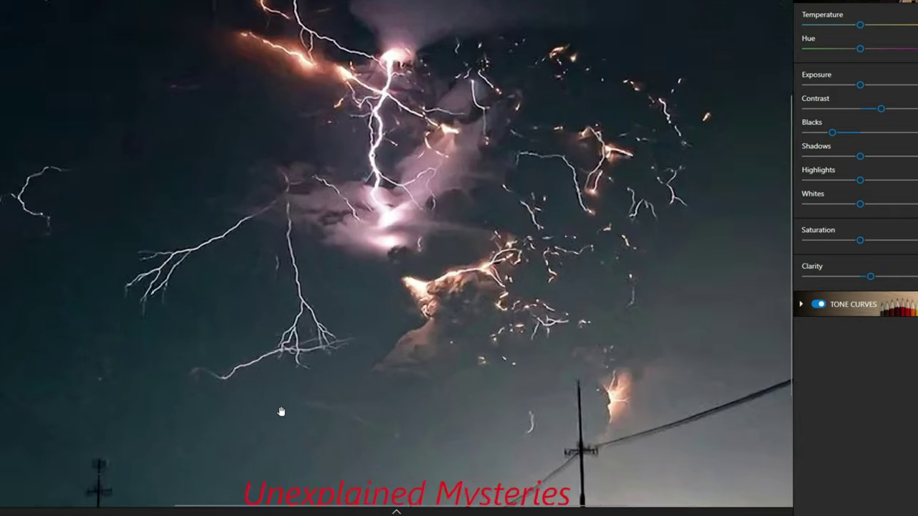
{"action": "scroll", "coordinate": [301, 390], "scroll_direction": "up", "scroll_amount": 1}
{"action": "left_click_drag", "start_coordinate": [564, 380], "coordinate": [402, 320]}
{"action": "left_click_drag", "start_coordinate": [673, 281], "coordinate": [497, 298]}
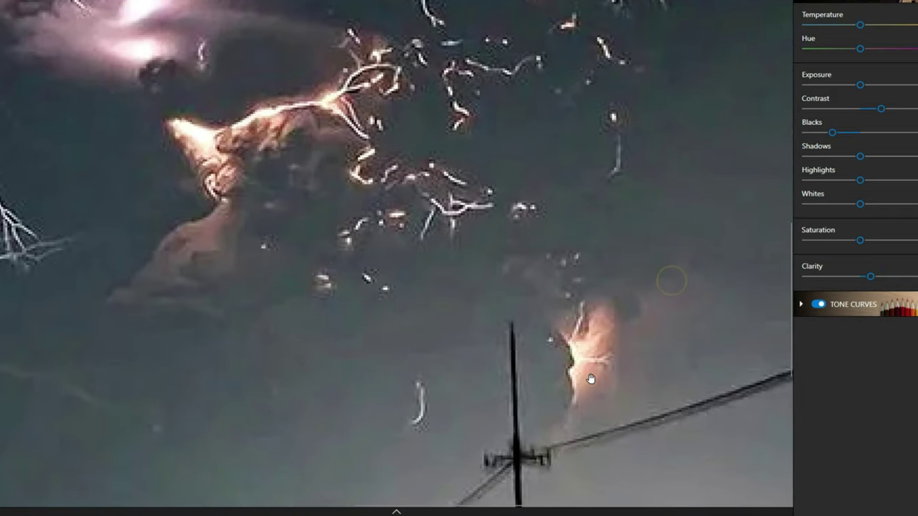
{"action": "scroll", "coordinate": [589, 378], "scroll_direction": "down", "scroll_amount": 3}
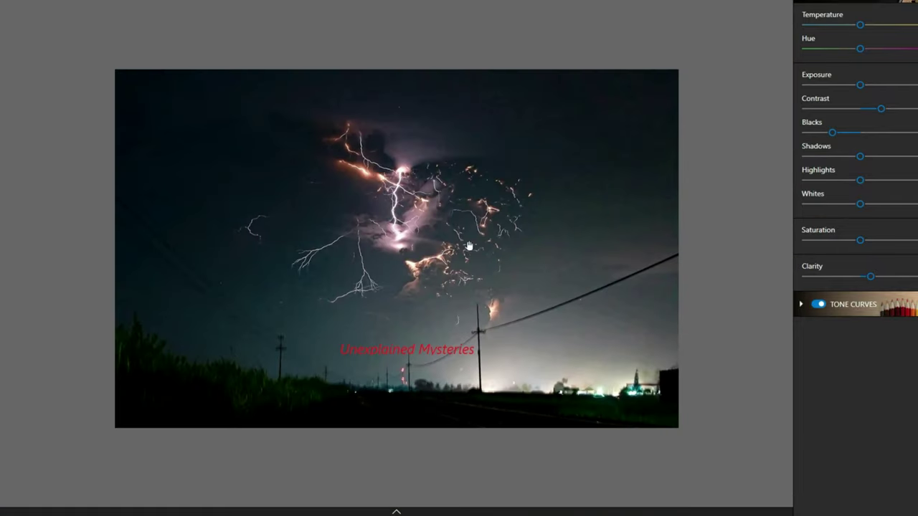
{"action": "scroll", "coordinate": [456, 272], "scroll_direction": "up", "scroll_amount": 1}
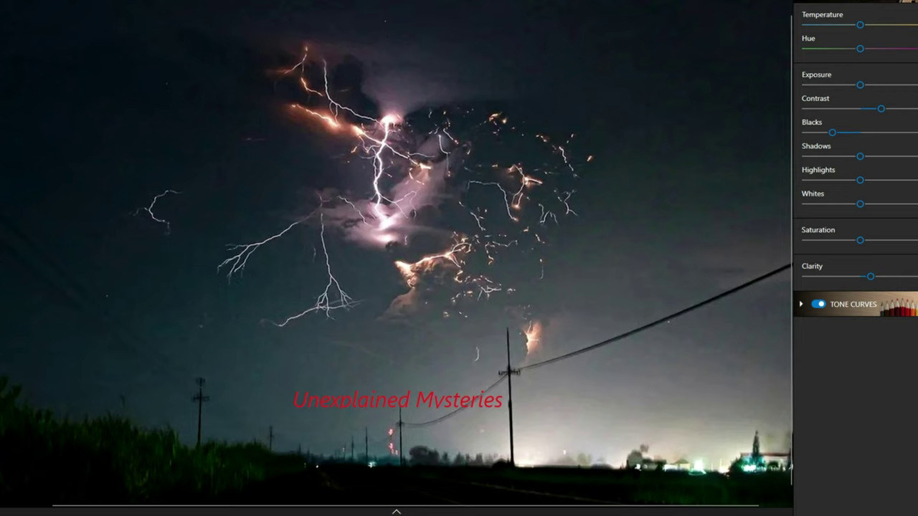
Apply Dehaze to the photo at about half of its positive range and check the lightning detail
{"action": "scroll", "coordinate": [868, 185], "scroll_direction": "down", "scroll_amount": 5}
{"action": "left_click", "coordinate": [855, 161]}
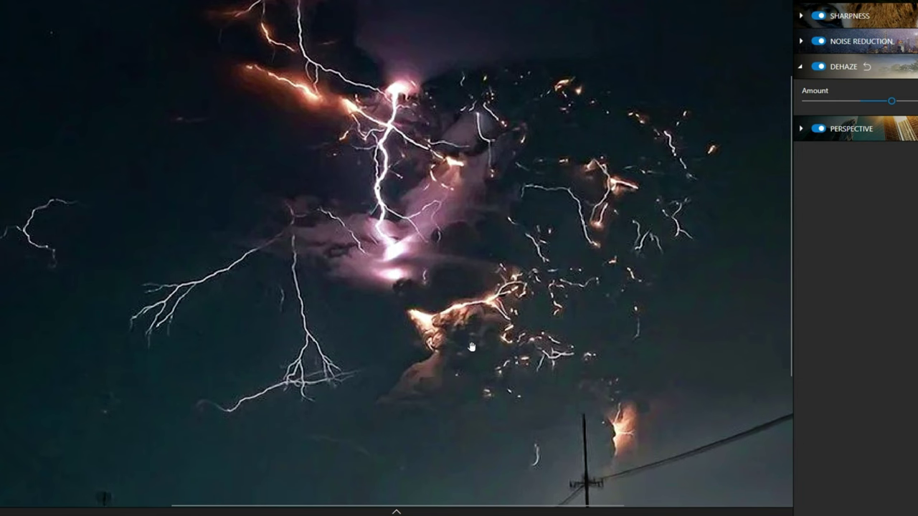
{"action": "scroll", "coordinate": [470, 348], "scroll_direction": "up", "scroll_amount": 4}
{"action": "scroll", "coordinate": [471, 345], "scroll_direction": "down", "scroll_amount": 3}
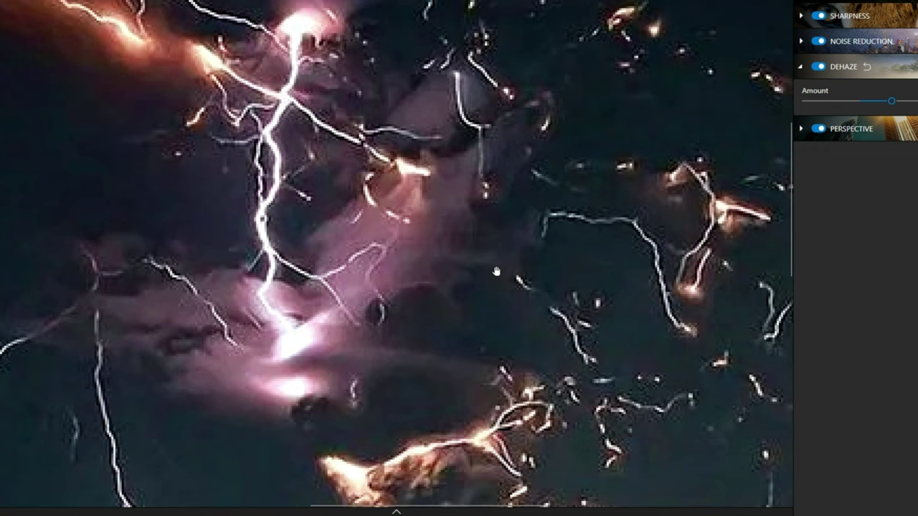
Switch to the Unexplained Mysteries Facebook post in Chrome to view the original photo, and return to Photo Studio Ultimate
{"action": "key", "text": "super"}
{"action": "mouse_move", "coordinate": [172, 509]}
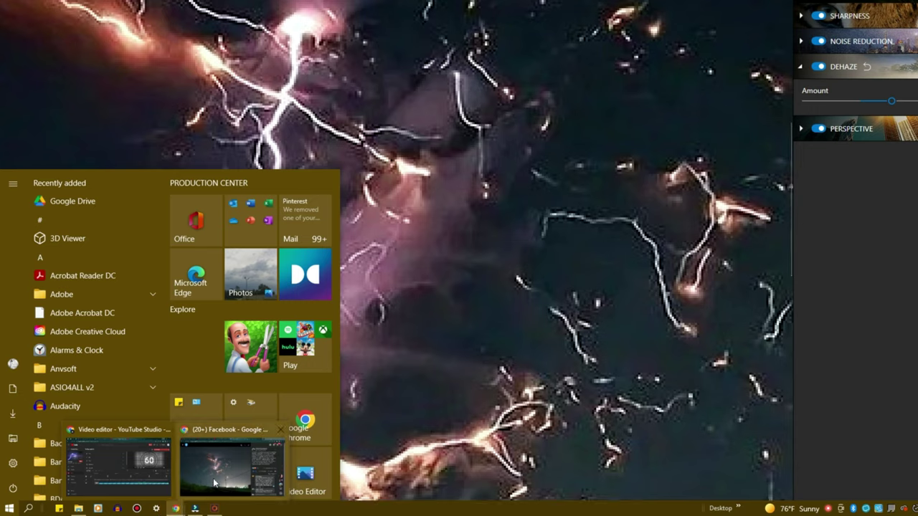
{"action": "left_click", "coordinate": [213, 478]}
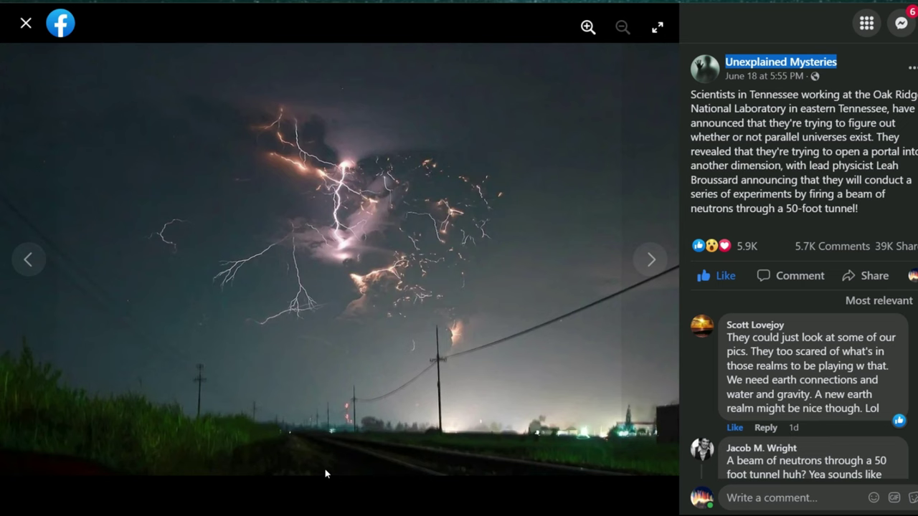
{"action": "key", "text": "super"}
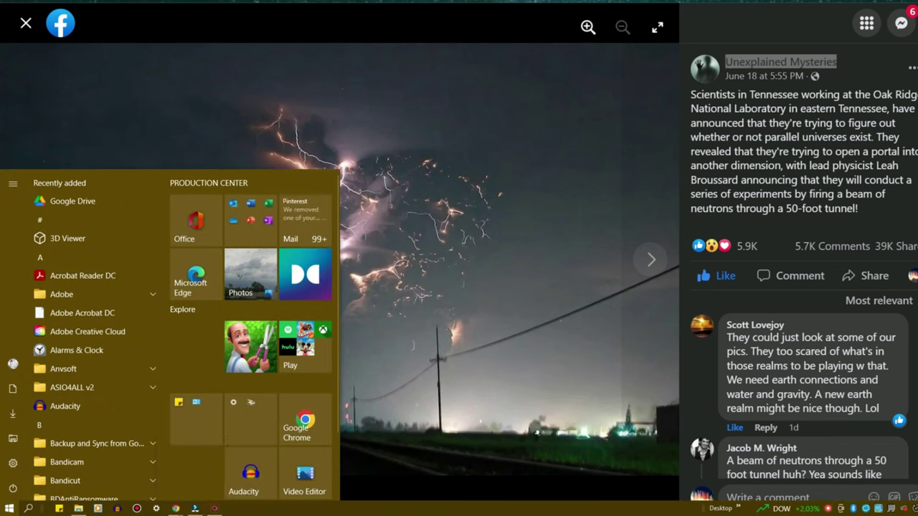
{"action": "left_click", "coordinate": [214, 508]}
Reset Dehaze and the other tonal adjustments so the photo is back in its original look
{"action": "scroll", "coordinate": [390, 235], "scroll_direction": "down", "scroll_amount": 2}
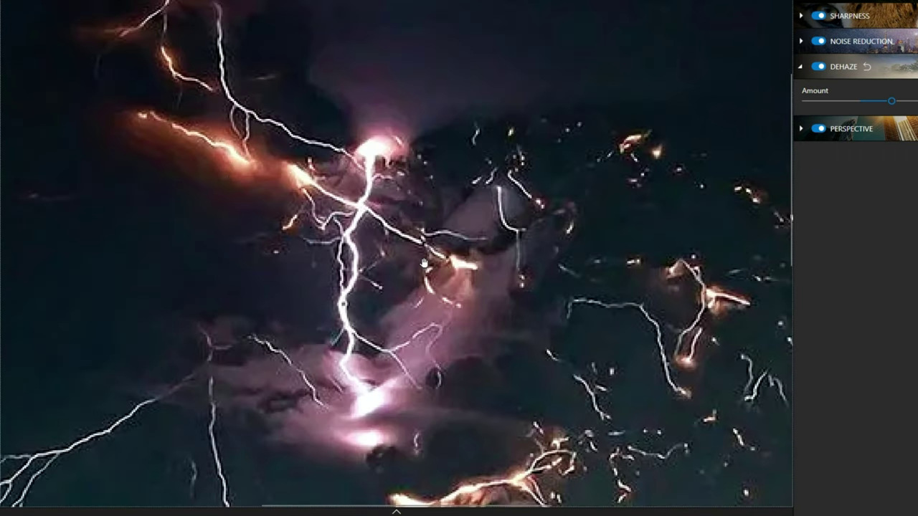
{"action": "scroll", "coordinate": [424, 263], "scroll_direction": "down", "scroll_amount": 3}
{"action": "scroll", "coordinate": [465, 311], "scroll_direction": "down", "scroll_amount": 2}
{"action": "scroll", "coordinate": [444, 234], "scroll_direction": "up", "scroll_amount": 1}
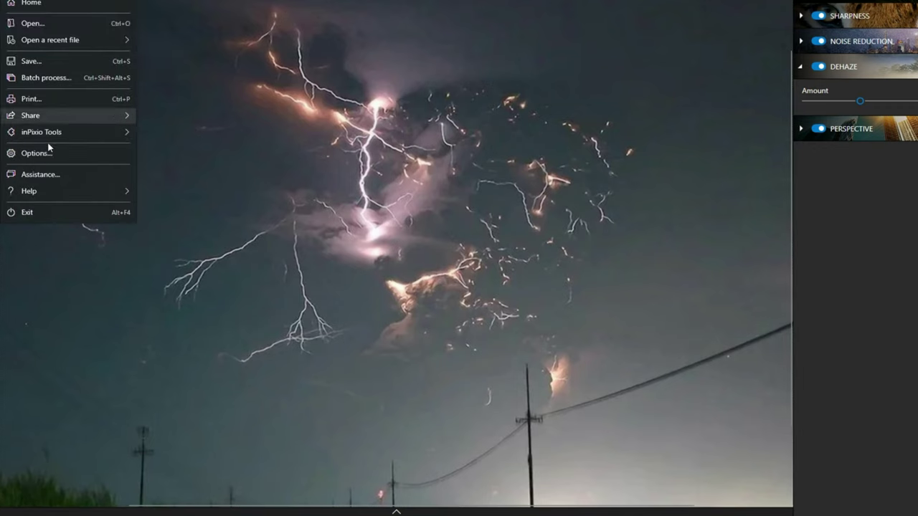
Send the photo to Photo Maximizer for enlarging, using the Edited photo option
{"action": "mouse_move", "coordinate": [54, 135]}
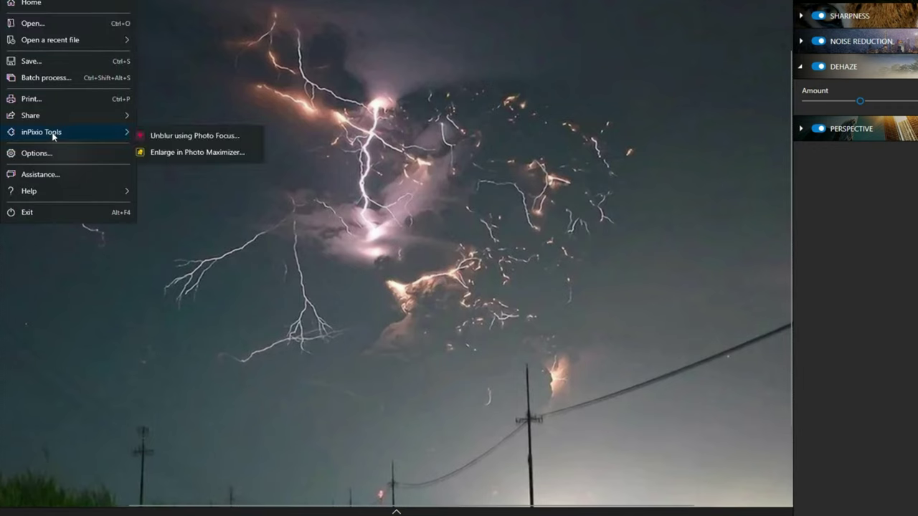
{"action": "left_click", "coordinate": [204, 153]}
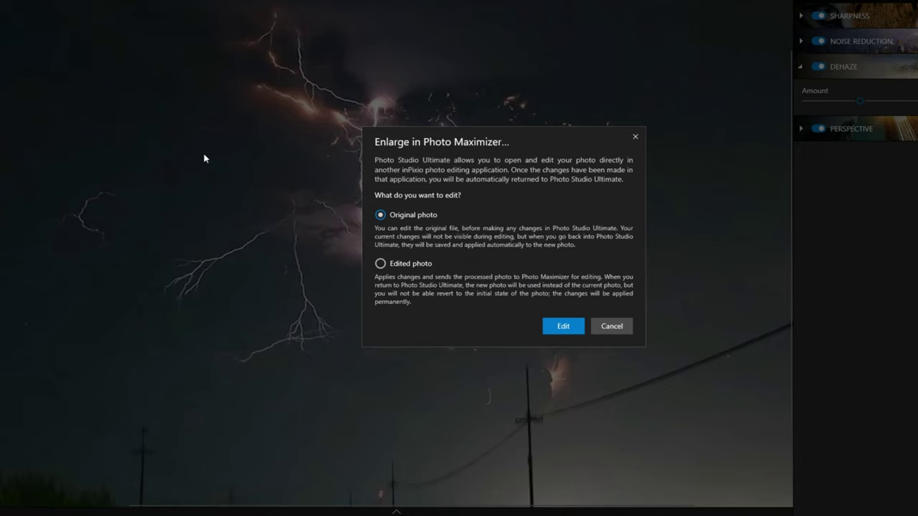
{"action": "left_click", "coordinate": [412, 266]}
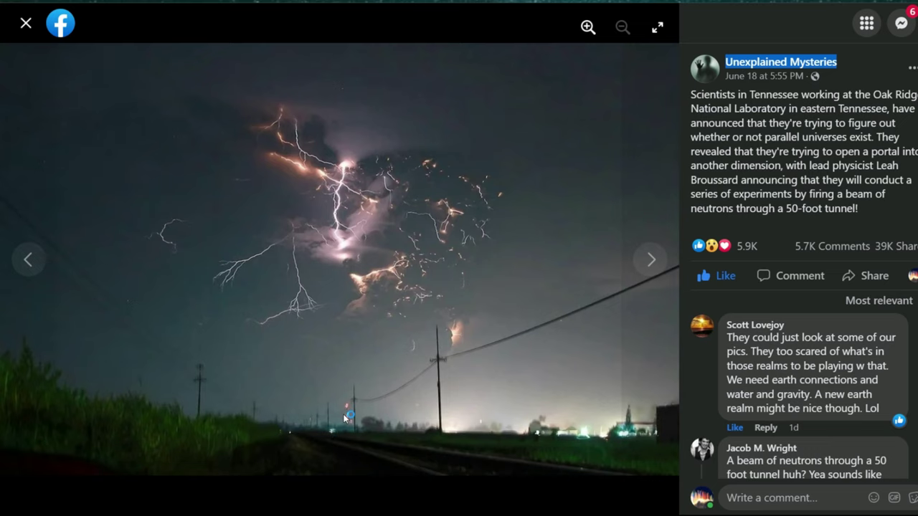
Switch to the Photo Maximizer window and enlarge the photo to 10 times its size with the Maximizer
{"action": "key", "text": "super"}
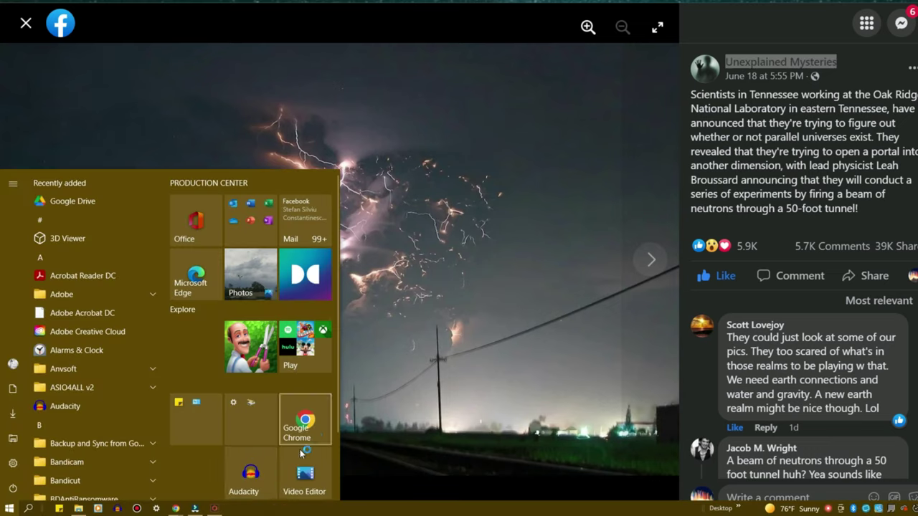
{"action": "left_click", "coordinate": [215, 509]}
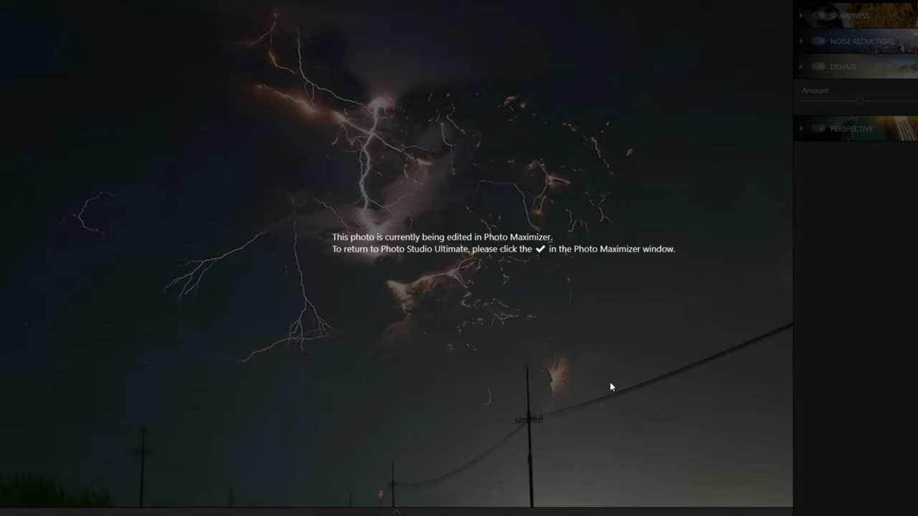
{"action": "key", "text": "super"}
{"action": "key", "text": "super"}
{"action": "key", "text": "super"}
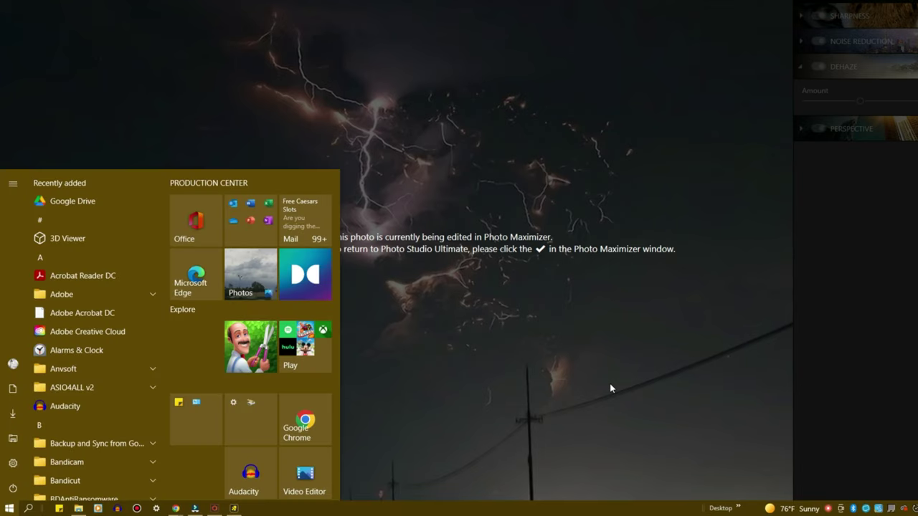
{"action": "left_click", "coordinate": [235, 509]}
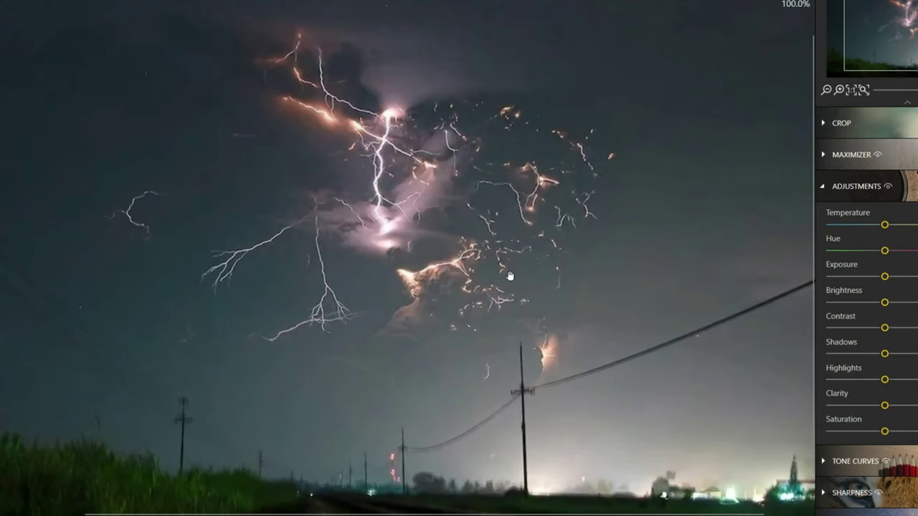
{"action": "left_click", "coordinate": [911, 159]}
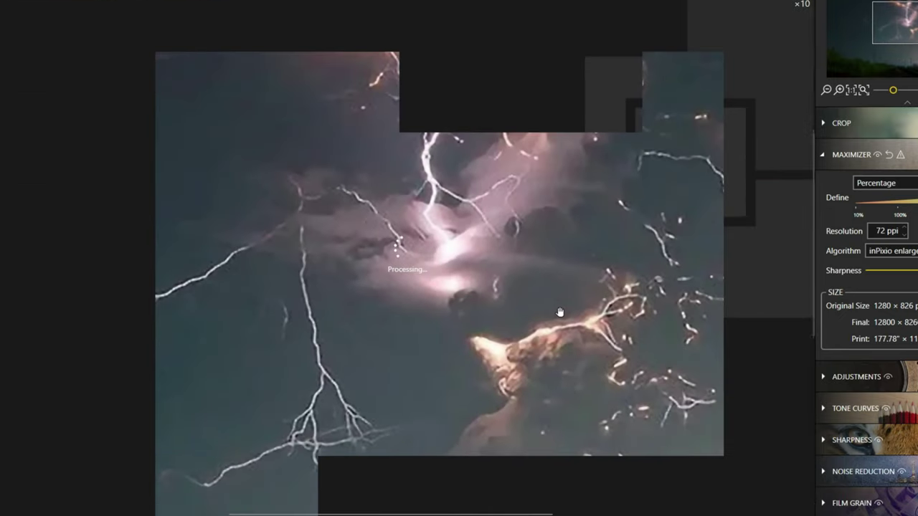
Crop the photo with the Custom ratio to 1279 × 619 px, cutting off the tracks and most of the grass beneath the sky
{"action": "scroll", "coordinate": [700, 320], "scroll_direction": "down", "scroll_amount": 1}
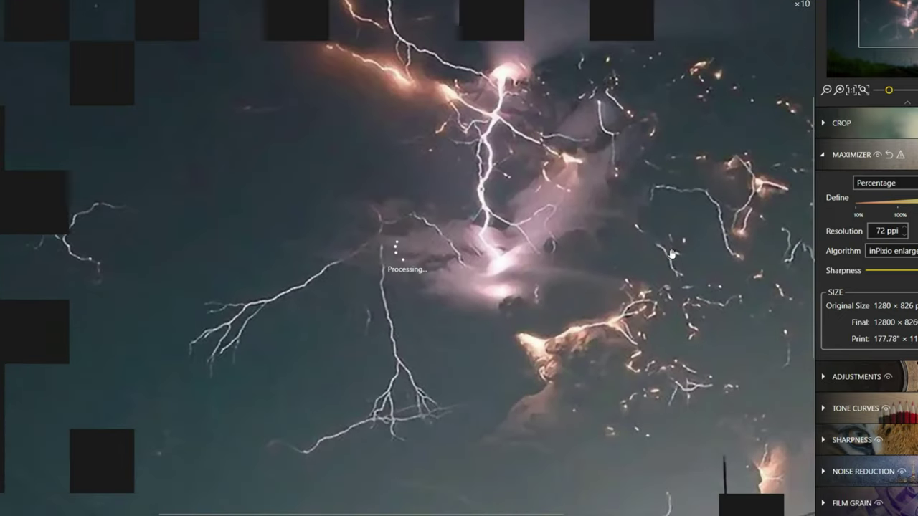
{"action": "left_click_drag", "start_coordinate": [670, 253], "coordinate": [573, 241]}
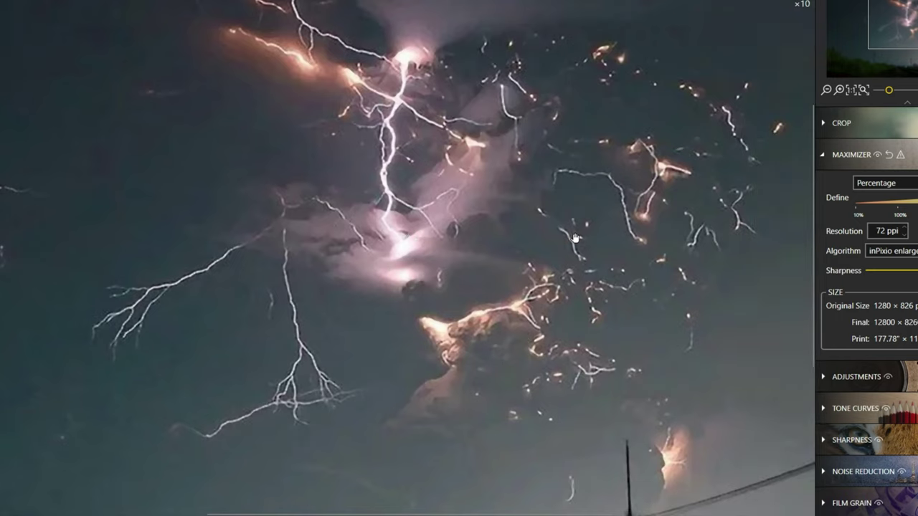
{"action": "scroll", "coordinate": [575, 237], "scroll_direction": "down", "scroll_amount": 1}
{"action": "left_click_drag", "start_coordinate": [583, 192], "coordinate": [546, 273]}
{"action": "scroll", "coordinate": [545, 273], "scroll_direction": "down", "scroll_amount": 1}
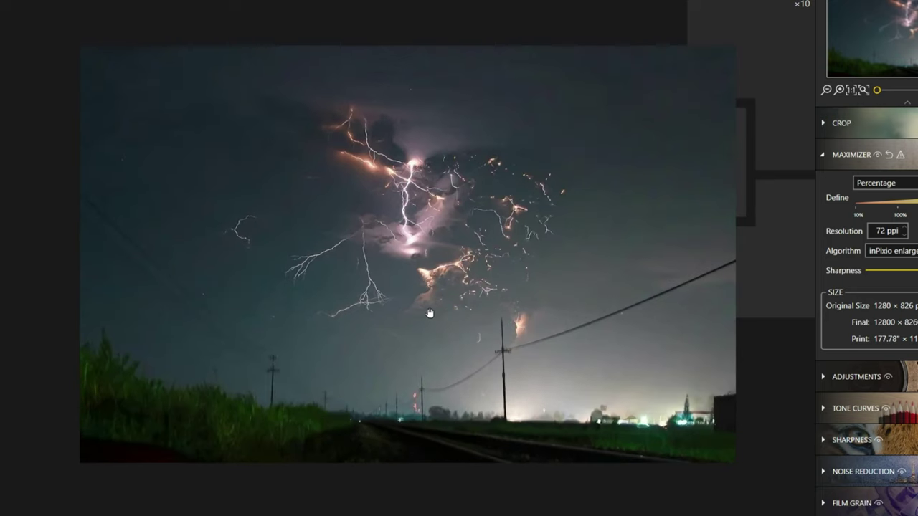
{"action": "scroll", "coordinate": [429, 313], "scroll_direction": "up", "scroll_amount": 1}
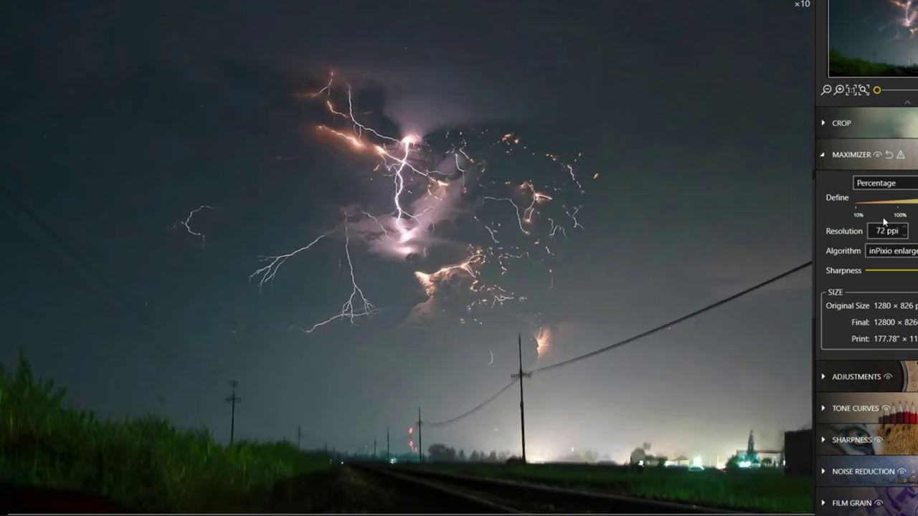
{"action": "left_click", "coordinate": [861, 125]}
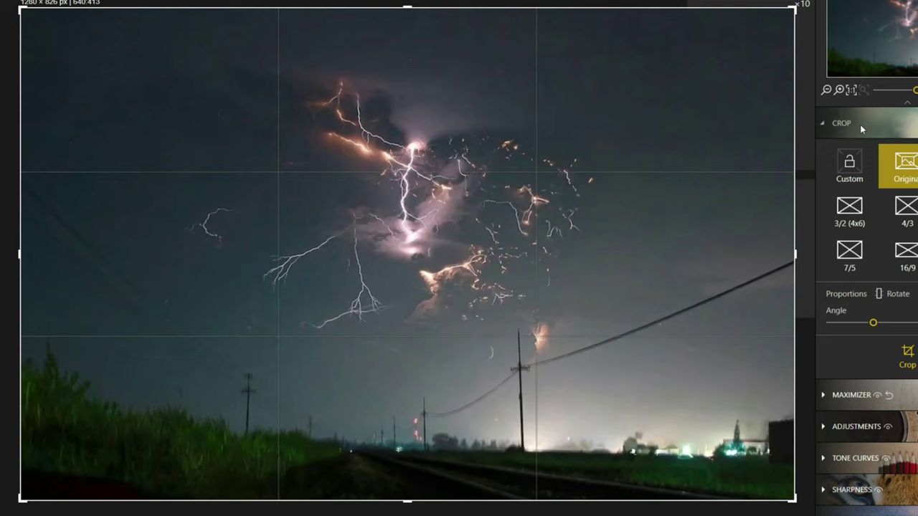
{"action": "left_click", "coordinate": [856, 170]}
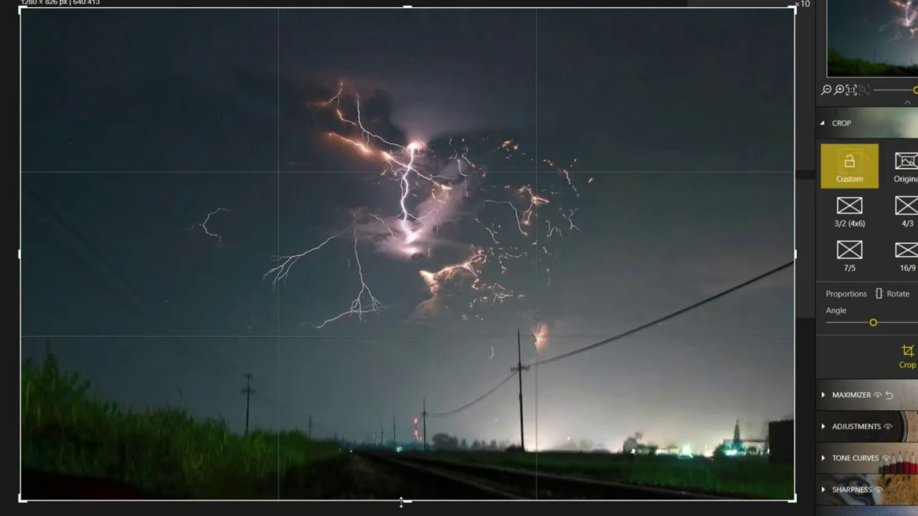
{"action": "left_click_drag", "start_coordinate": [406, 500], "coordinate": [439, 378]}
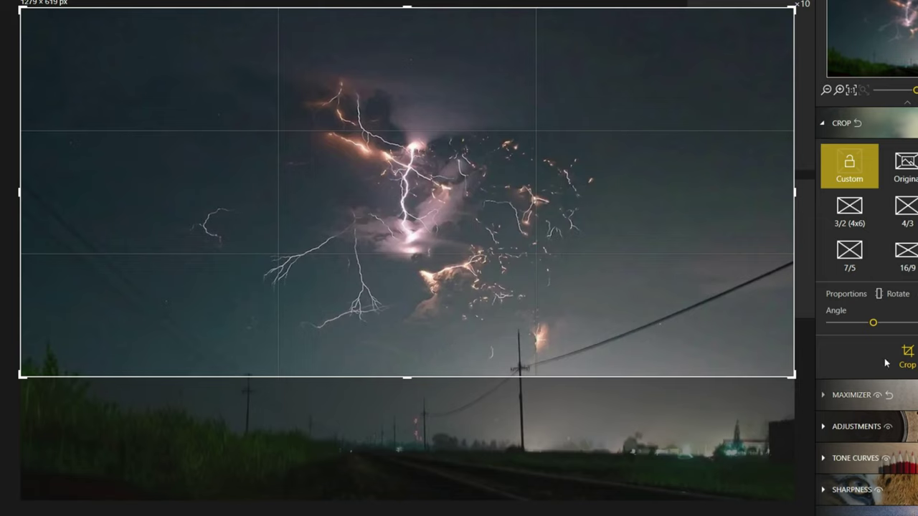
{"action": "left_click", "coordinate": [912, 360]}
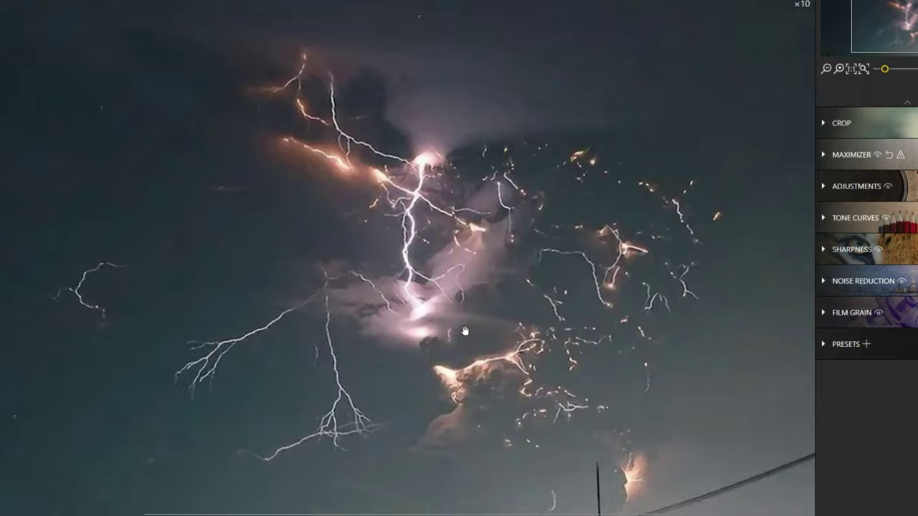
Examine the main lightning bolt and the glowing cloud below it in the cropped enlargement, up close and in overview
{"action": "scroll", "coordinate": [515, 333], "scroll_direction": "down", "scroll_amount": 2}
{"action": "scroll", "coordinate": [549, 253], "scroll_direction": "up", "scroll_amount": 1}
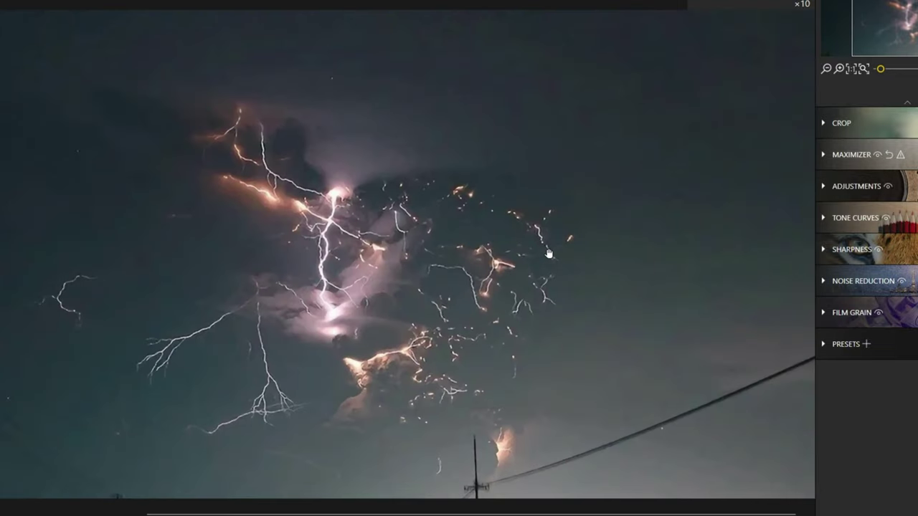
{"action": "scroll", "coordinate": [209, 190], "scroll_direction": "up", "scroll_amount": 1}
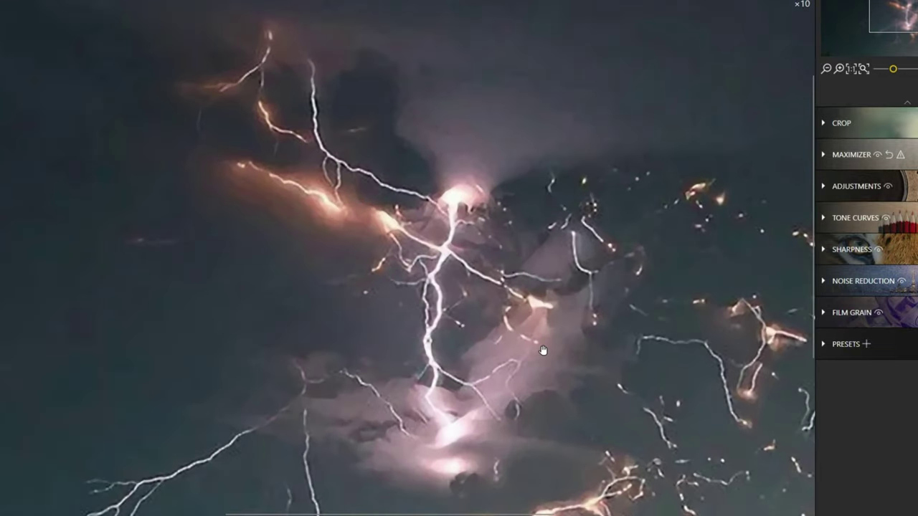
{"action": "scroll", "coordinate": [534, 355], "scroll_direction": "down", "scroll_amount": 1}
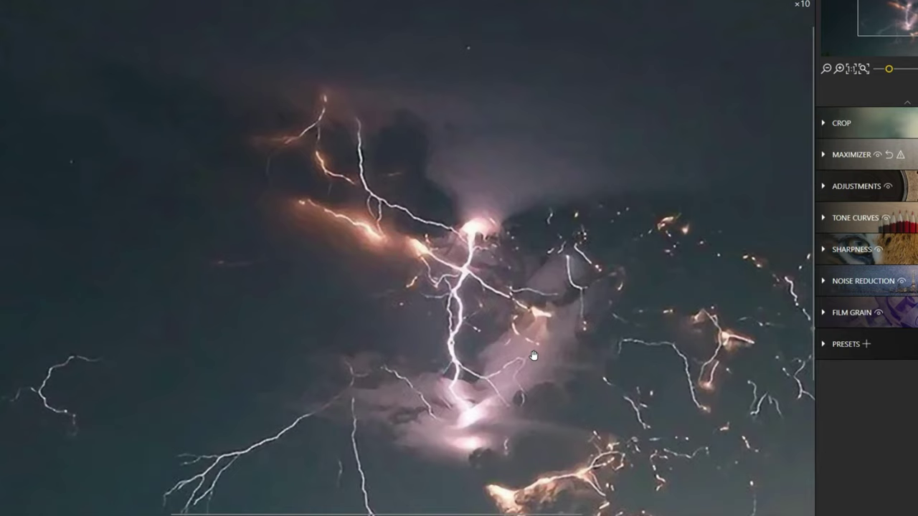
{"action": "scroll", "coordinate": [533, 354], "scroll_direction": "down", "scroll_amount": 1}
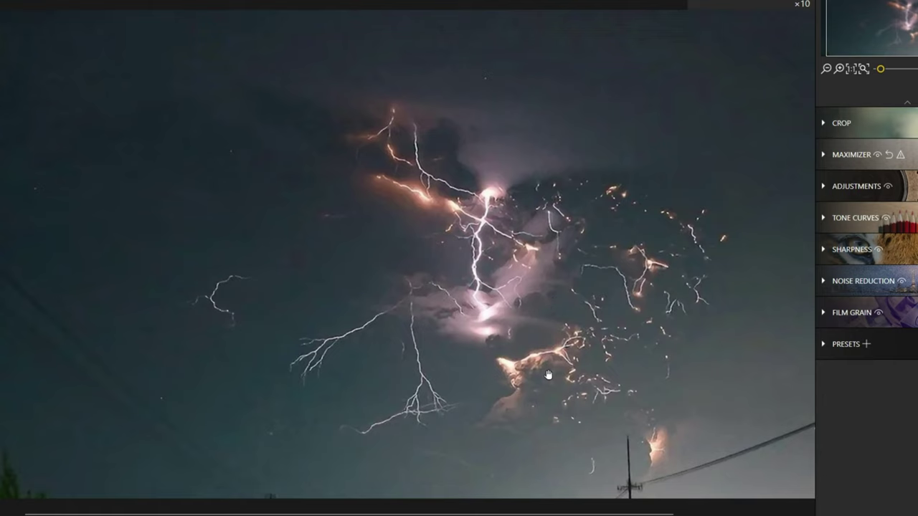
{"action": "scroll", "coordinate": [548, 375], "scroll_direction": "up", "scroll_amount": 1}
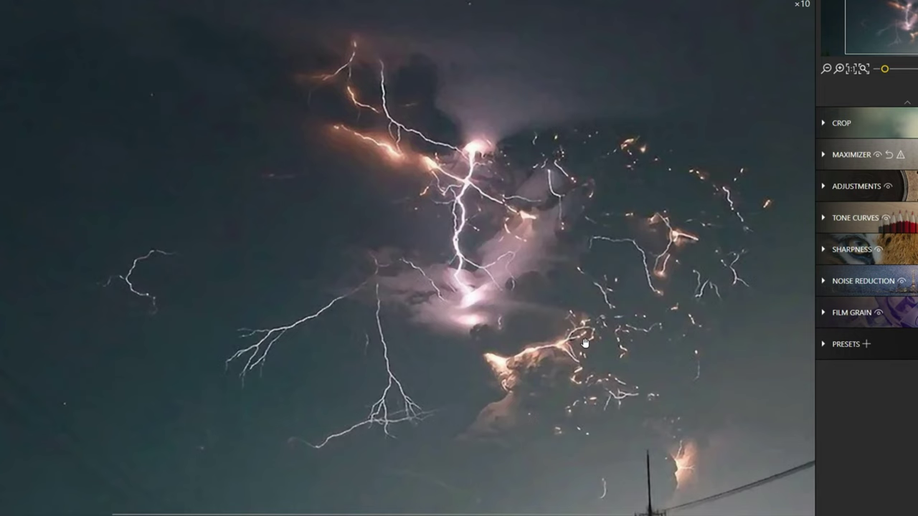
{"action": "scroll", "coordinate": [563, 392], "scroll_direction": "up", "scroll_amount": 3}
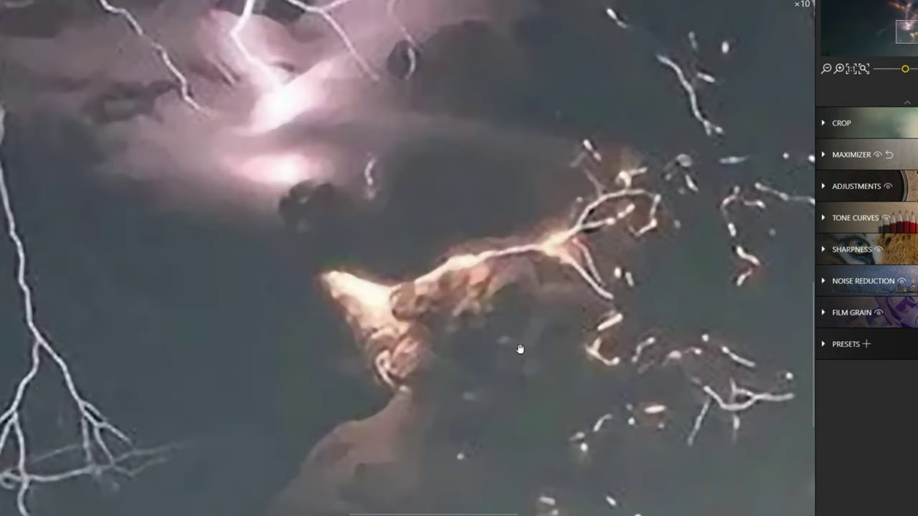
{"action": "scroll", "coordinate": [524, 383], "scroll_direction": "down", "scroll_amount": 2}
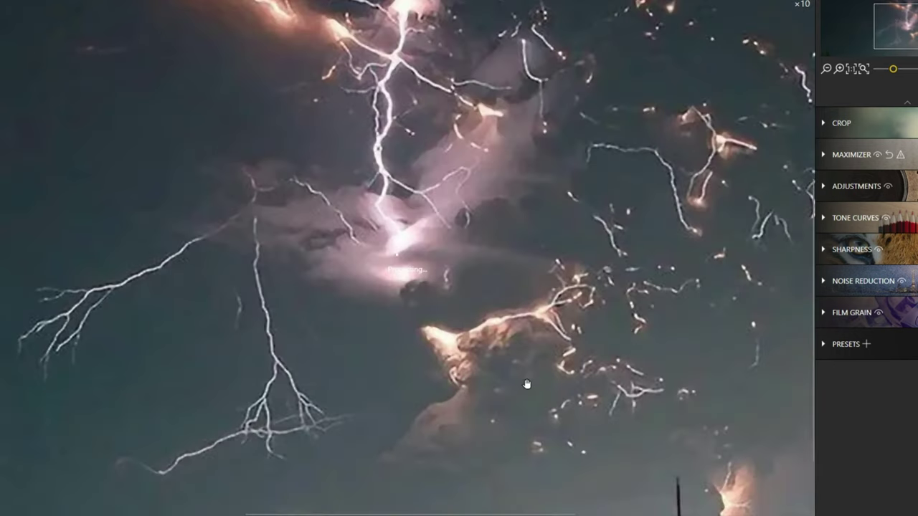
{"action": "scroll", "coordinate": [563, 143], "scroll_direction": "down", "scroll_amount": 2}
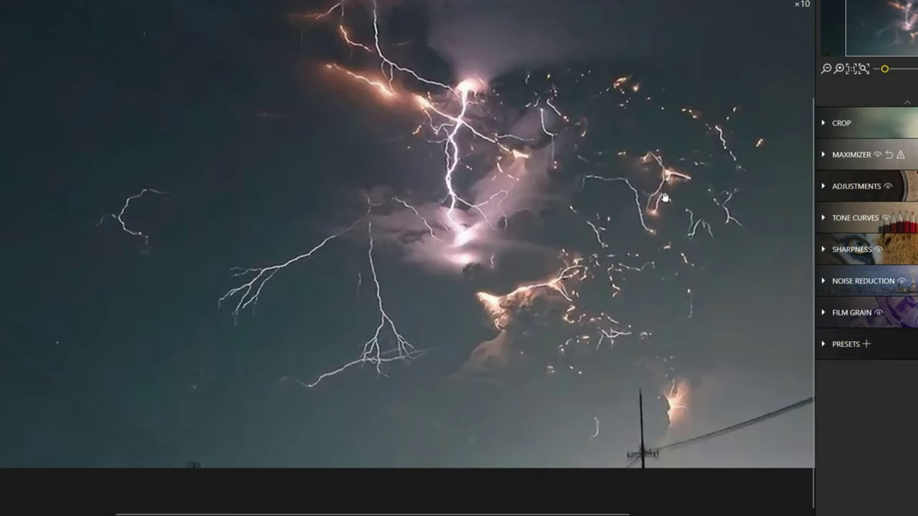
Examine the scattered lightning fragments beside the main bolt and the branches around the bright cloud at several magnifications
{"action": "scroll", "coordinate": [674, 213], "scroll_direction": "down", "scroll_amount": 1}
{"action": "scroll", "coordinate": [564, 385], "scroll_direction": "down", "scroll_amount": 1}
{"action": "scroll", "coordinate": [564, 385], "scroll_direction": "up", "scroll_amount": 2}
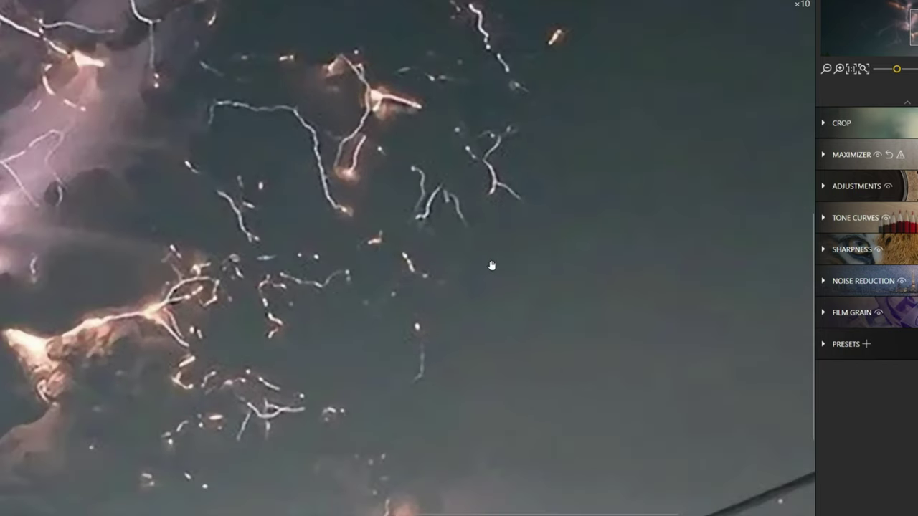
{"action": "scroll", "coordinate": [492, 266], "scroll_direction": "down", "scroll_amount": 1}
{"action": "scroll", "coordinate": [492, 266], "scroll_direction": "down", "scroll_amount": 1}
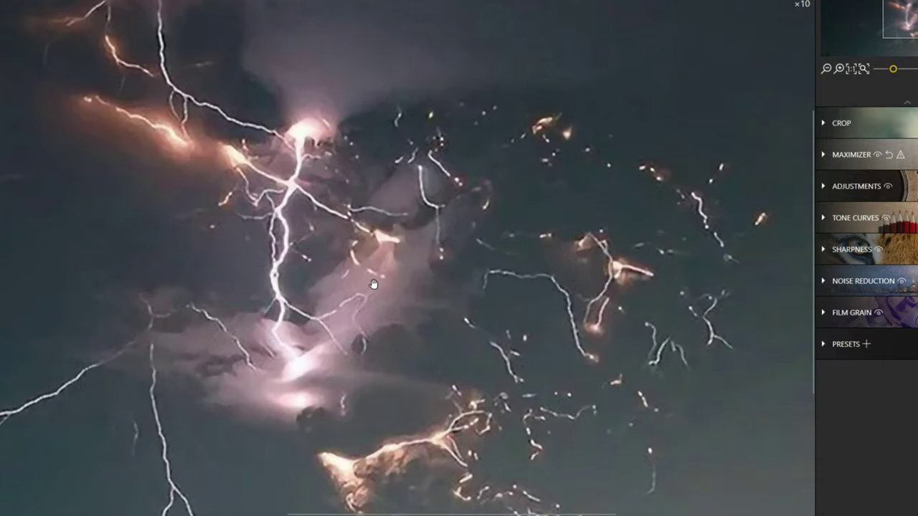
{"action": "scroll", "coordinate": [373, 284], "scroll_direction": "down", "scroll_amount": 1}
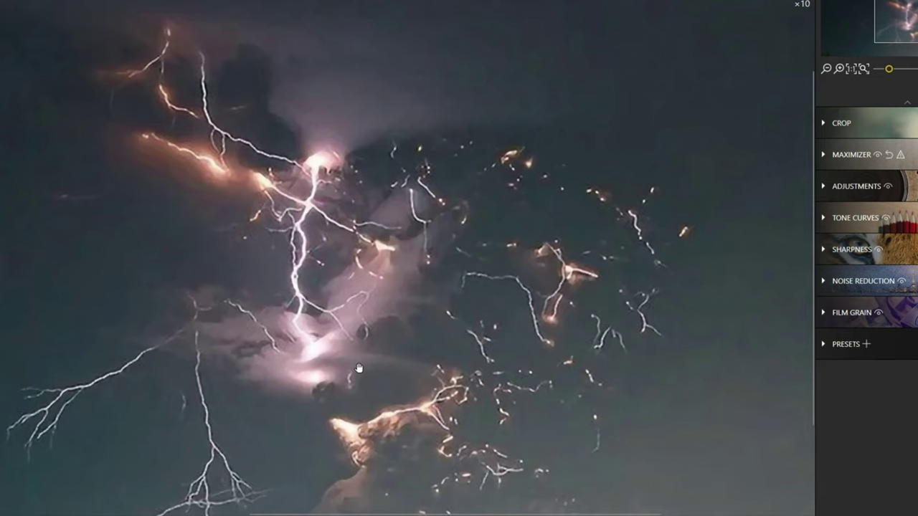
{"action": "scroll", "coordinate": [358, 368], "scroll_direction": "down", "scroll_amount": 1}
{"action": "scroll", "coordinate": [295, 170], "scroll_direction": "up", "scroll_amount": 1}
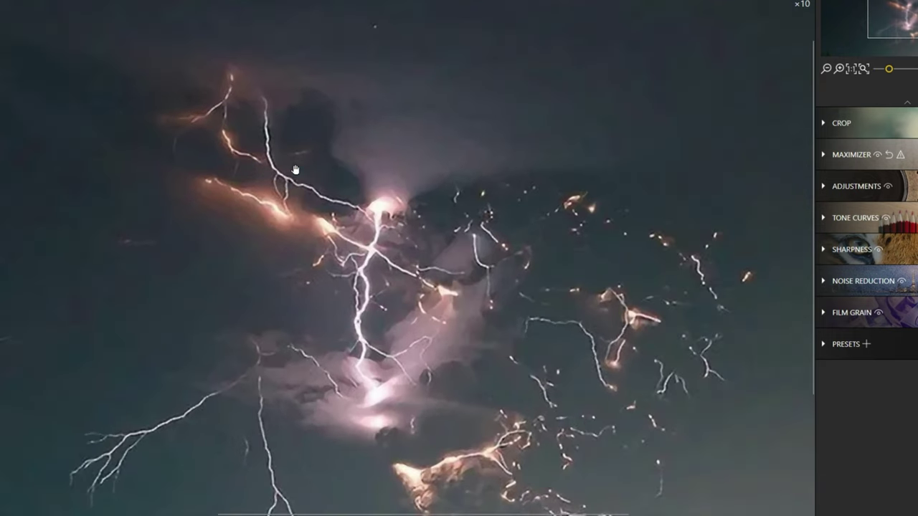
{"action": "scroll", "coordinate": [451, 290], "scroll_direction": "up", "scroll_amount": 2}
{"action": "scroll", "coordinate": [524, 403], "scroll_direction": "down", "scroll_amount": 1}
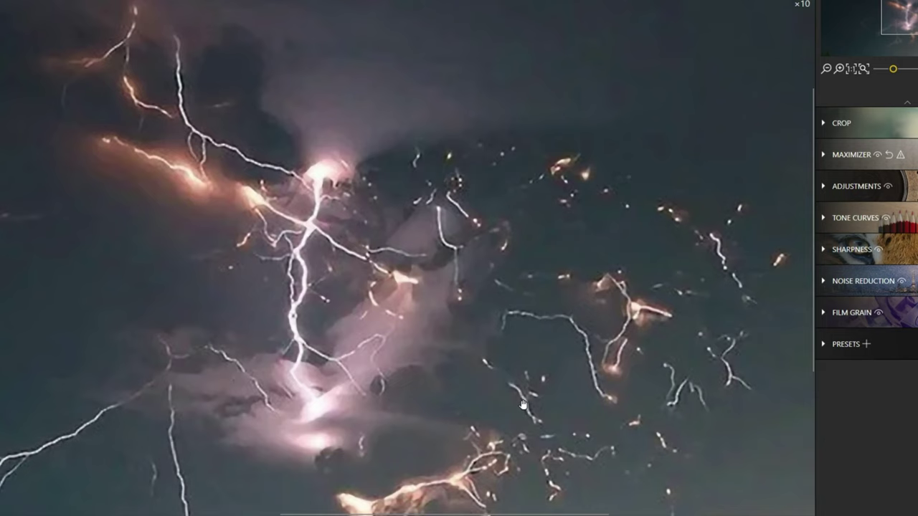
{"action": "scroll", "coordinate": [522, 405], "scroll_direction": "down", "scroll_amount": 2}
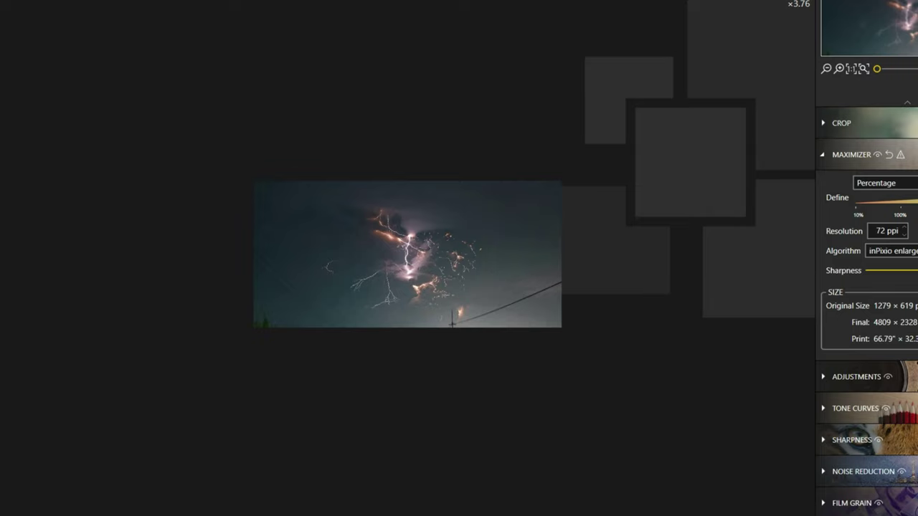
Lower the photo's exposure slightly in the Adjustments
{"action": "scroll", "coordinate": [492, 294], "scroll_direction": "up", "scroll_amount": 5}
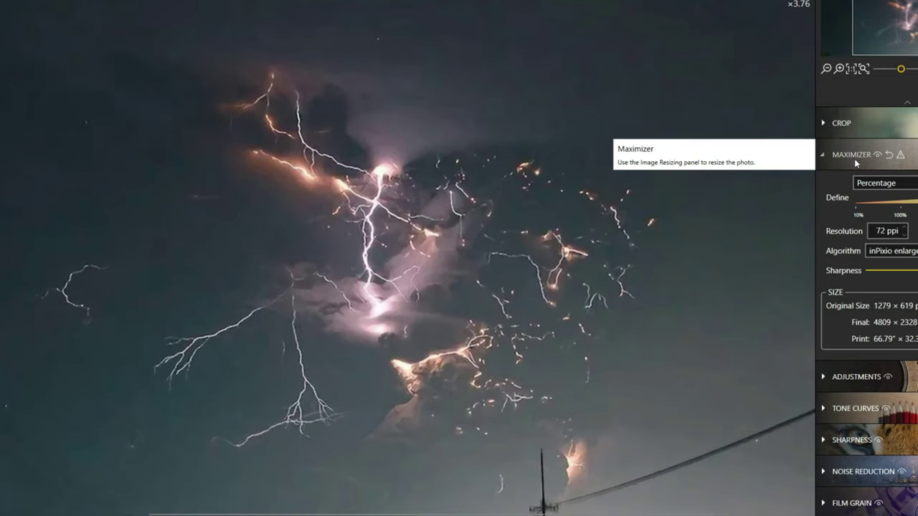
{"action": "left_click", "coordinate": [826, 154]}
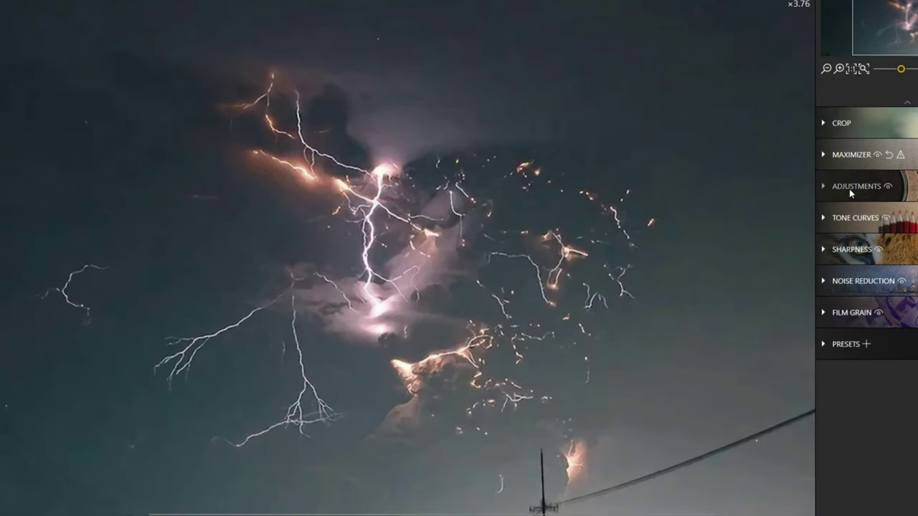
{"action": "left_click", "coordinate": [849, 189]}
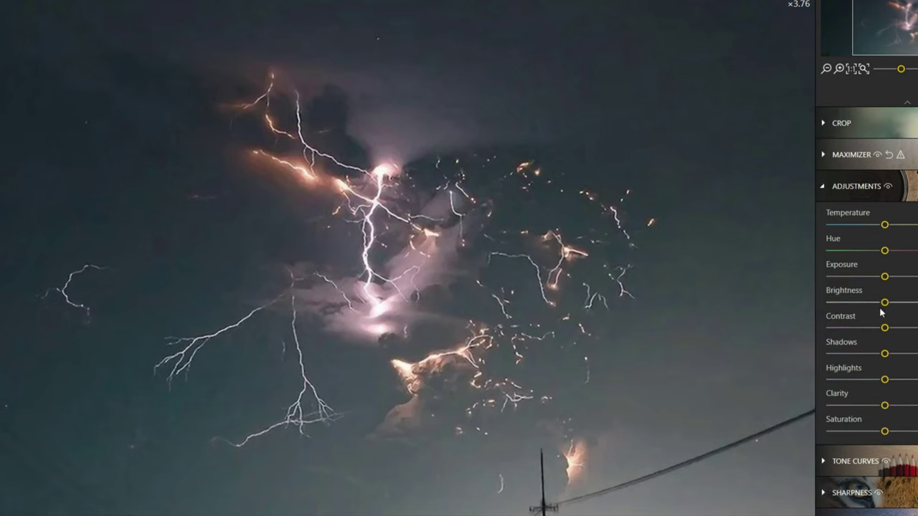
{"action": "left_click_drag", "start_coordinate": [886, 281], "coordinate": [884, 283]}
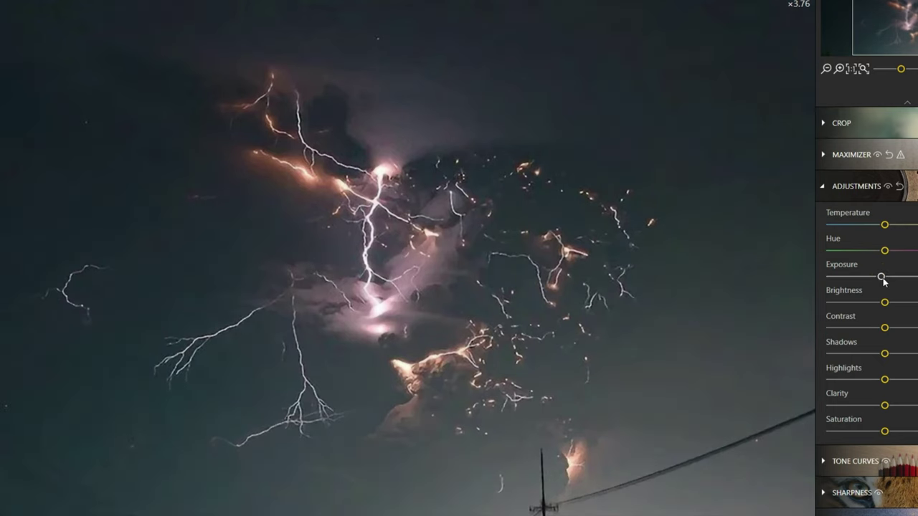
Darken the photo's shadows a little and raise its clarity moderately
{"action": "scroll", "coordinate": [438, 316], "scroll_direction": "up", "scroll_amount": 2}
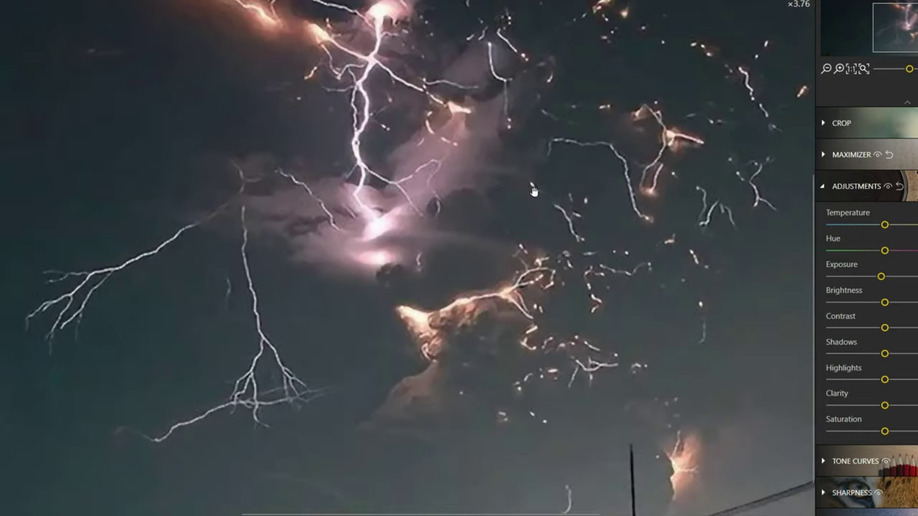
{"action": "scroll", "coordinate": [537, 1], "scroll_direction": "down", "scroll_amount": 2}
{"action": "left_click_drag", "start_coordinate": [550, 68], "coordinate": [543, 252]}
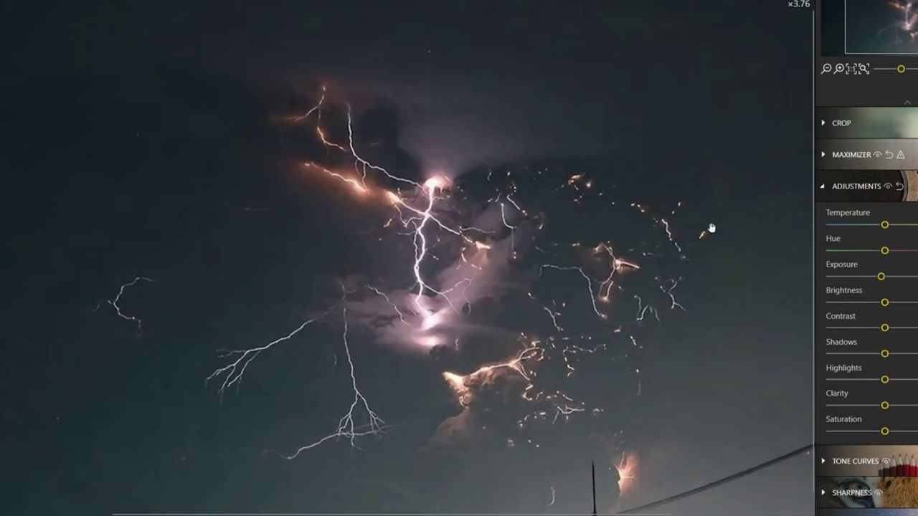
{"action": "left_click_drag", "start_coordinate": [886, 356], "coordinate": [873, 354]}
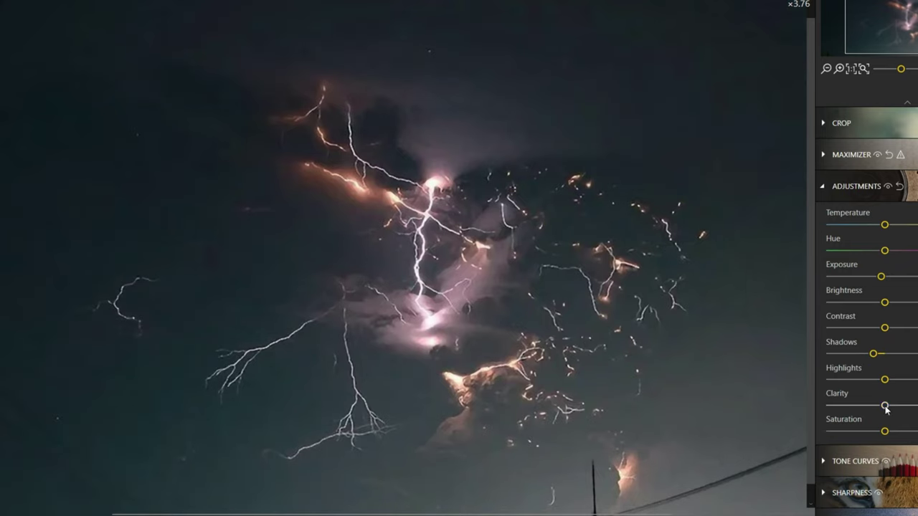
{"action": "left_click_drag", "start_coordinate": [886, 406], "coordinate": [901, 408]}
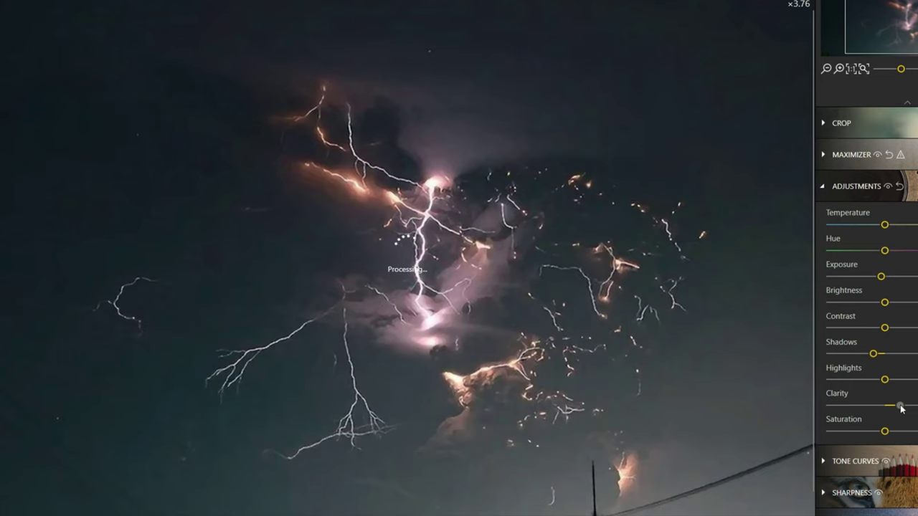
Inspect the bright top of the main bolt and its side branches closely in the adjusted photo
{"action": "scroll", "coordinate": [443, 180], "scroll_direction": "up", "scroll_amount": 1}
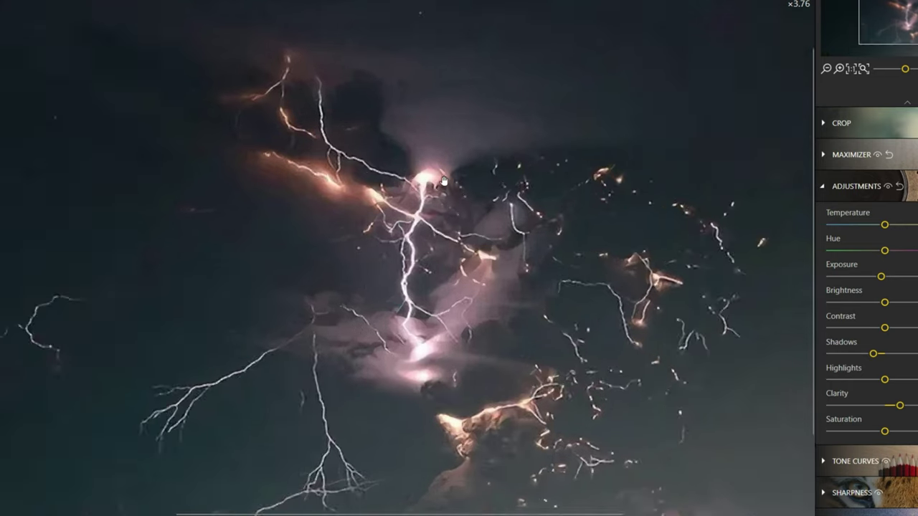
{"action": "scroll", "coordinate": [443, 180], "scroll_direction": "up", "scroll_amount": 1}
{"action": "scroll", "coordinate": [448, 234], "scroll_direction": "up", "scroll_amount": 1}
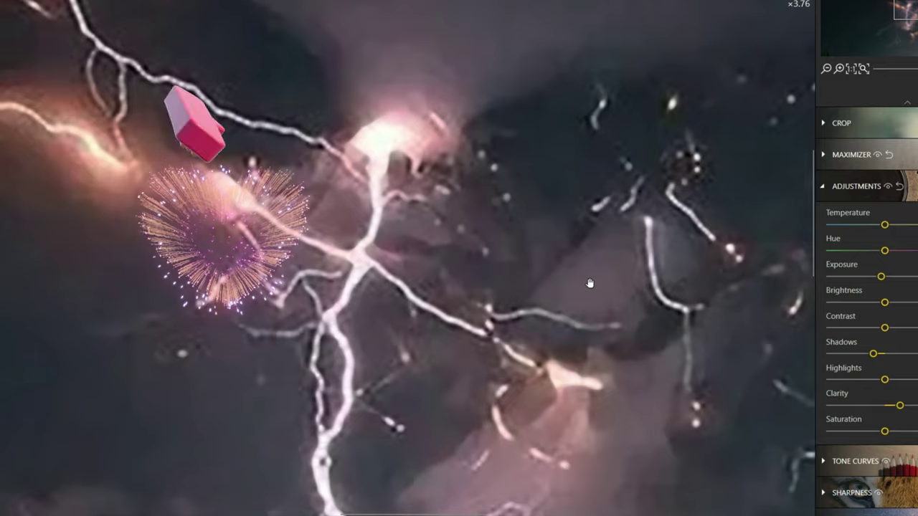
{"action": "scroll", "coordinate": [590, 284], "scroll_direction": "down", "scroll_amount": 1}
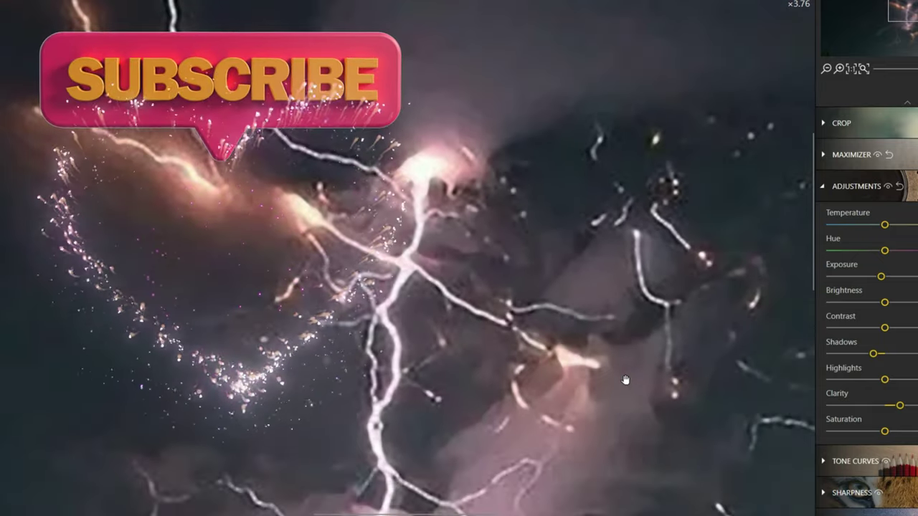
{"action": "scroll", "coordinate": [625, 380], "scroll_direction": "down", "scroll_amount": 1}
{"action": "scroll", "coordinate": [456, 269], "scroll_direction": "up", "scroll_amount": 2}
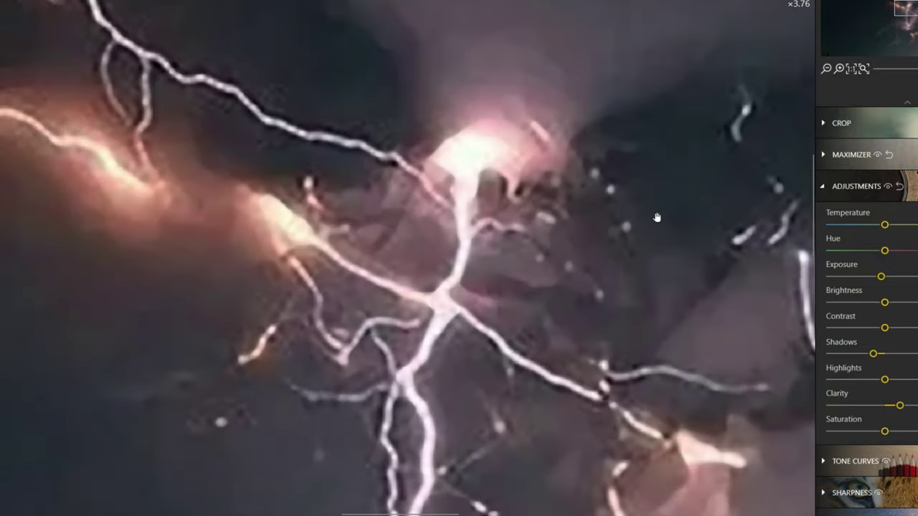
{"action": "scroll", "coordinate": [566, 246], "scroll_direction": "down", "scroll_amount": 3}
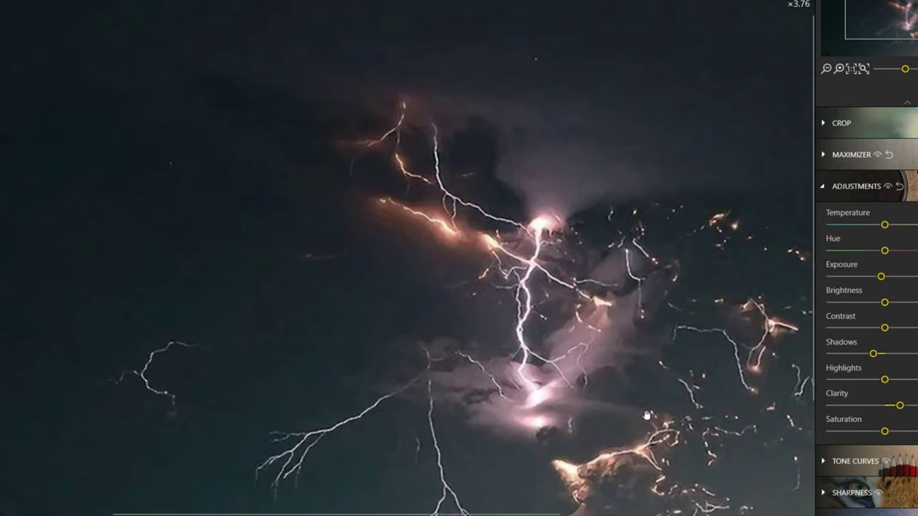
Compare the whole adjusted photo with a closer view of the lightning fragments
{"action": "scroll", "coordinate": [590, 378], "scroll_direction": "down", "scroll_amount": 1}
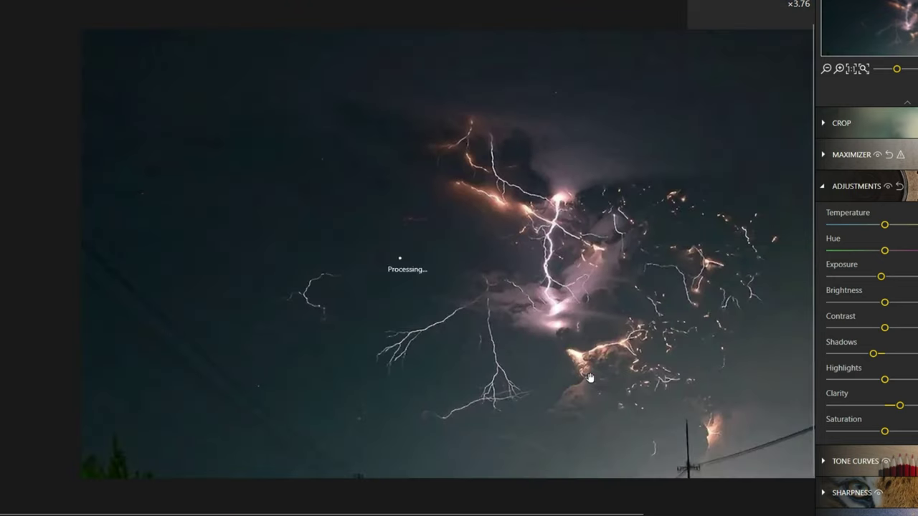
{"action": "scroll", "coordinate": [616, 418], "scroll_direction": "up", "scroll_amount": 2}
{"action": "left_click_drag", "start_coordinate": [720, 433], "coordinate": [567, 346]}
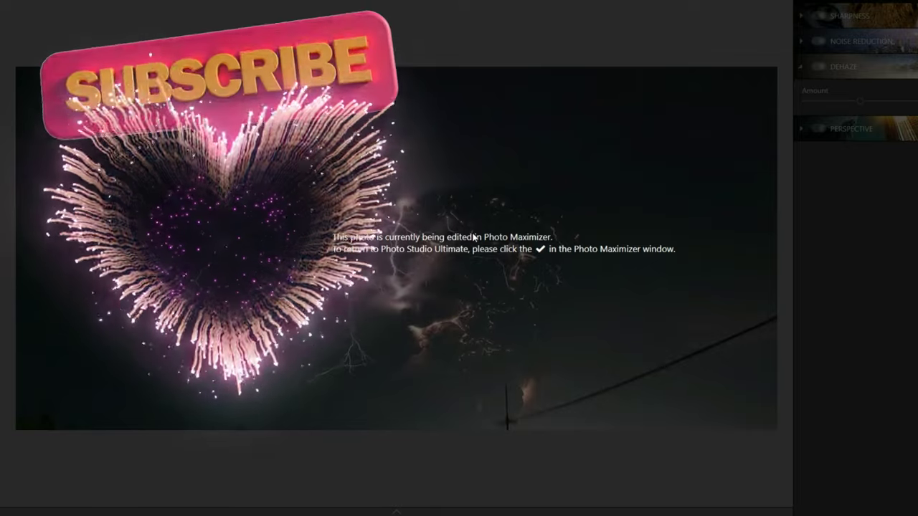
Switch back to Photo Studio Ultimate and look over the whole lightning scene at several magnifications
{"action": "scroll", "coordinate": [399, 303], "scroll_direction": "up", "scroll_amount": 3}
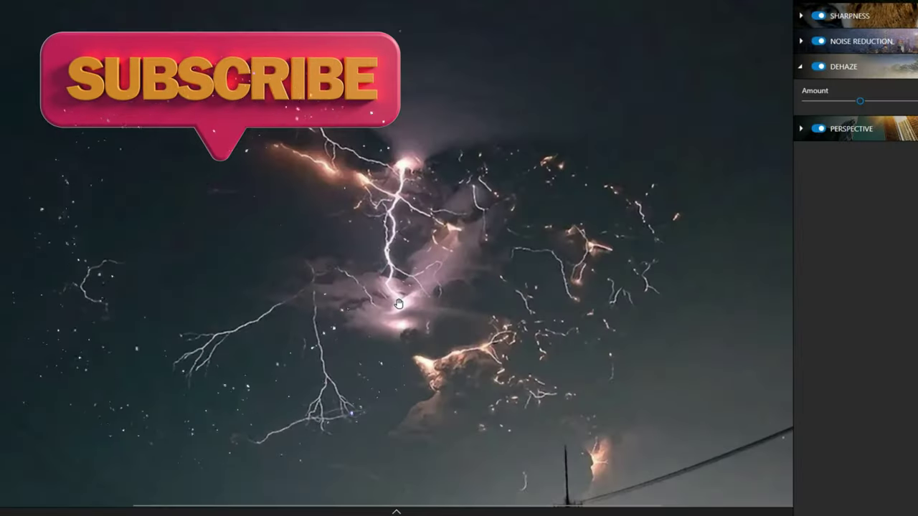
{"action": "scroll", "coordinate": [465, 312], "scroll_direction": "down", "scroll_amount": 1}
{"action": "scroll", "coordinate": [464, 313], "scroll_direction": "down", "scroll_amount": 1}
{"action": "scroll", "coordinate": [473, 379], "scroll_direction": "up", "scroll_amount": 2}
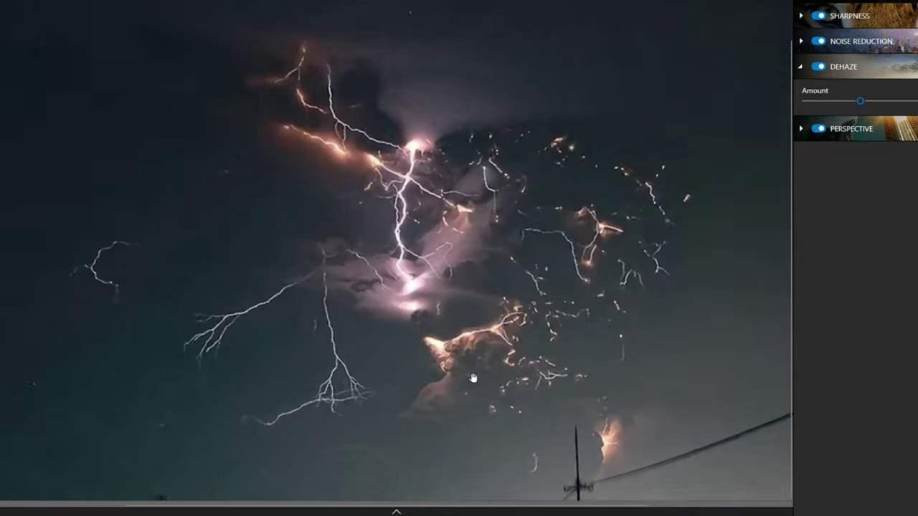
{"action": "scroll", "coordinate": [574, 168], "scroll_direction": "down", "scroll_amount": 1}
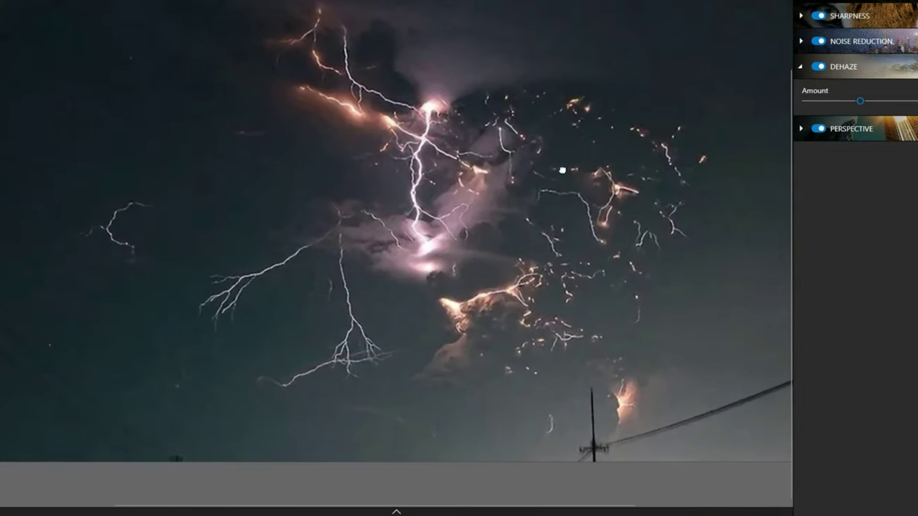
{"action": "left_click_drag", "start_coordinate": [592, 141], "coordinate": [539, 203]}
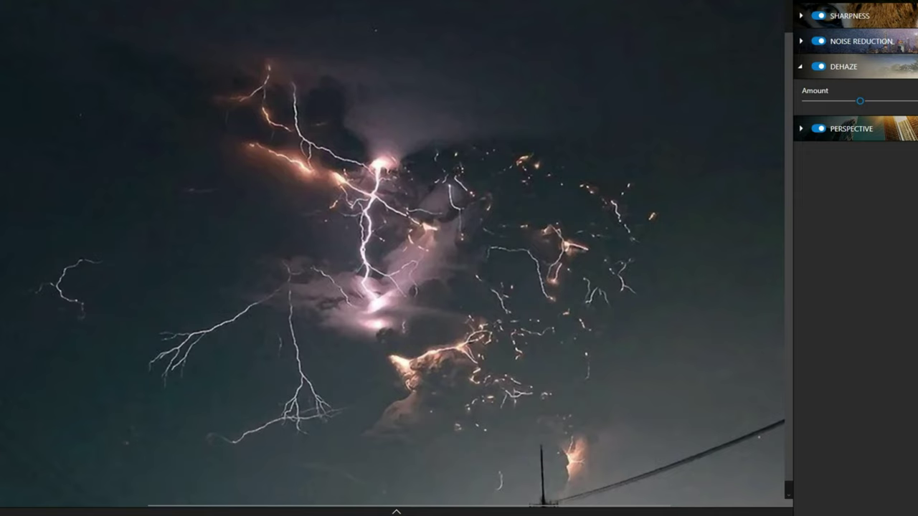
Apply the BLUE DREAMS user preset to the lightning photo
{"action": "left_click", "coordinate": [864, 2]}
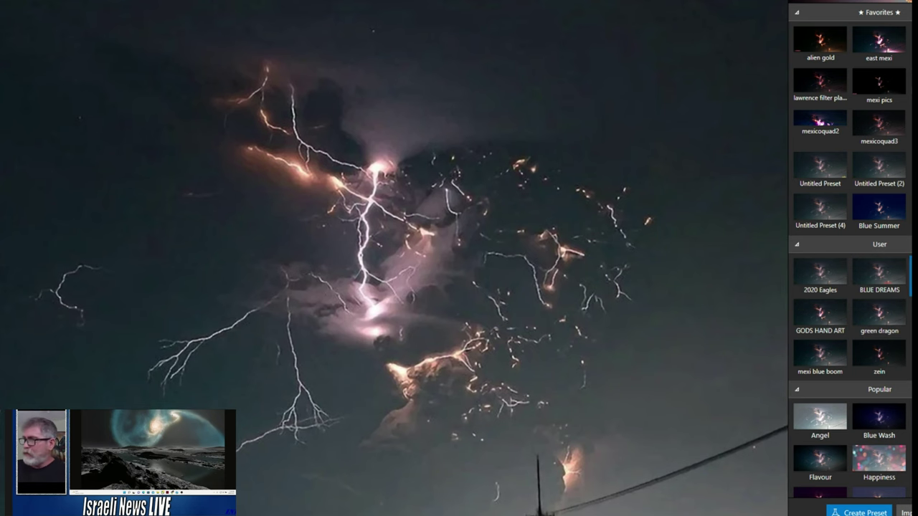
{"action": "left_click", "coordinate": [879, 272]}
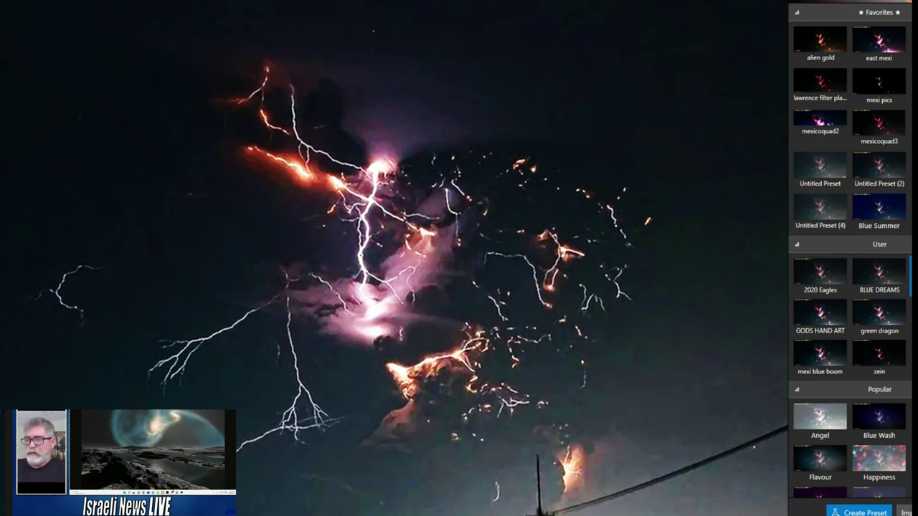
{"action": "scroll", "coordinate": [577, 369], "scroll_direction": "down", "scroll_amount": 2}
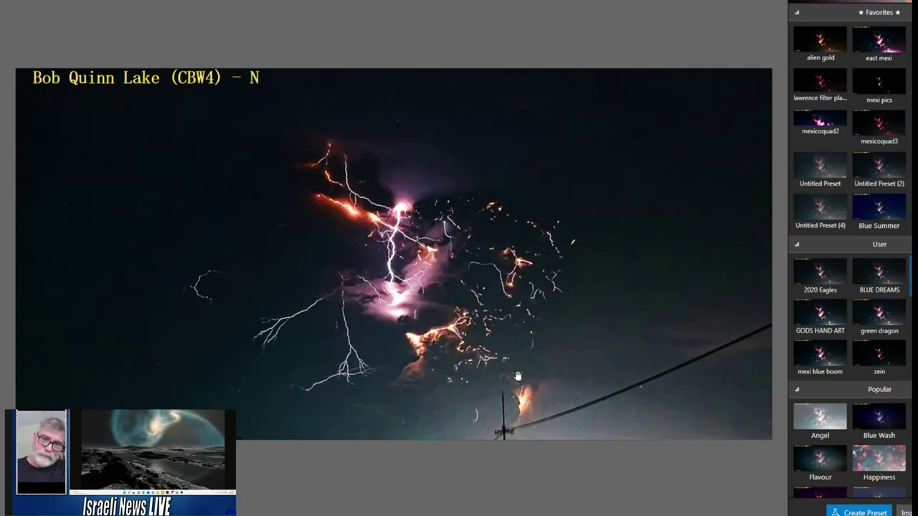
Examine the bright cloud, the orange glowing formation below it and the nearby fragments closely with the preset applied
{"action": "left_click", "coordinate": [463, 184]}
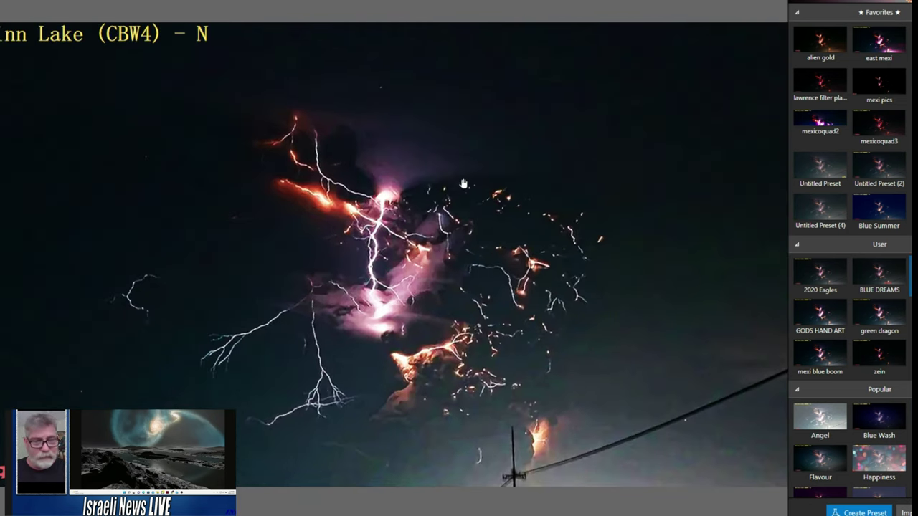
{"action": "left_click", "coordinate": [438, 273]}
{"action": "scroll", "coordinate": [439, 273], "scroll_direction": "up", "scroll_amount": 1}
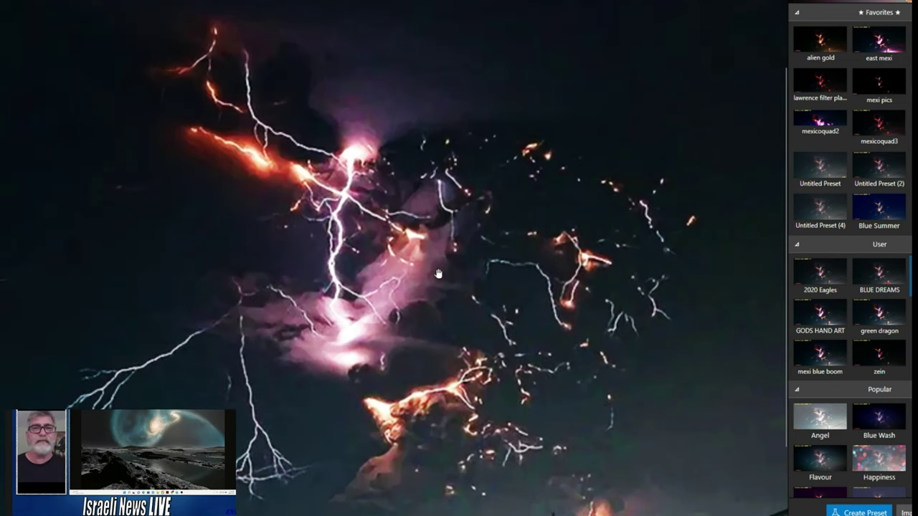
{"action": "left_click", "coordinate": [443, 436]}
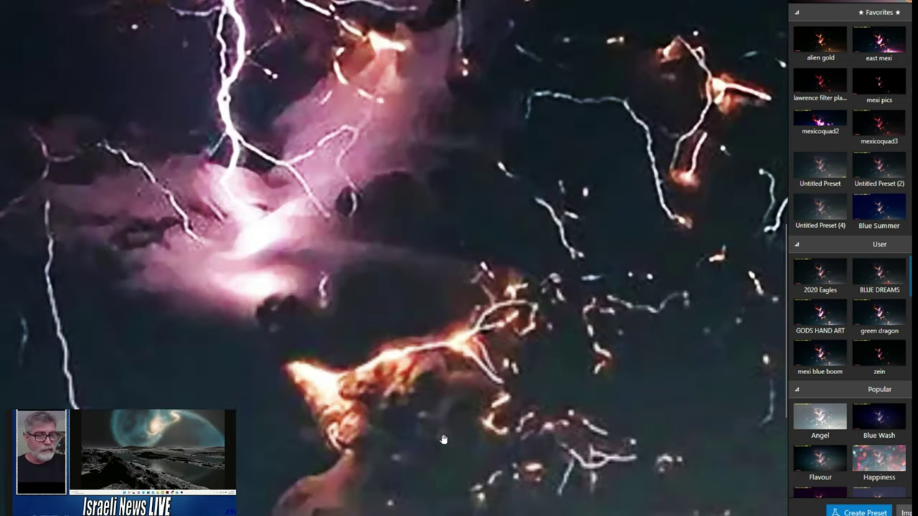
{"action": "scroll", "coordinate": [444, 440], "scroll_direction": "up", "scroll_amount": 1}
{"action": "scroll", "coordinate": [516, 415], "scroll_direction": "down", "scroll_amount": 4}
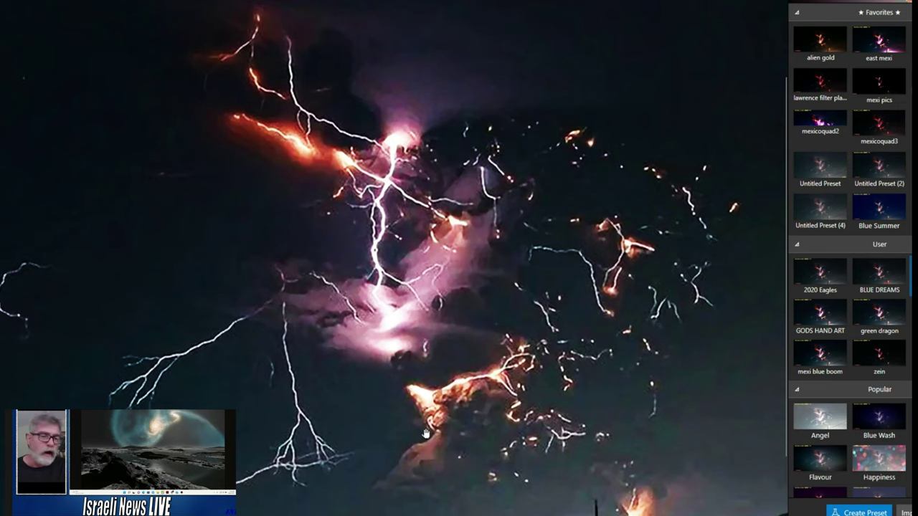
{"action": "scroll", "coordinate": [447, 432], "scroll_direction": "up", "scroll_amount": 3}
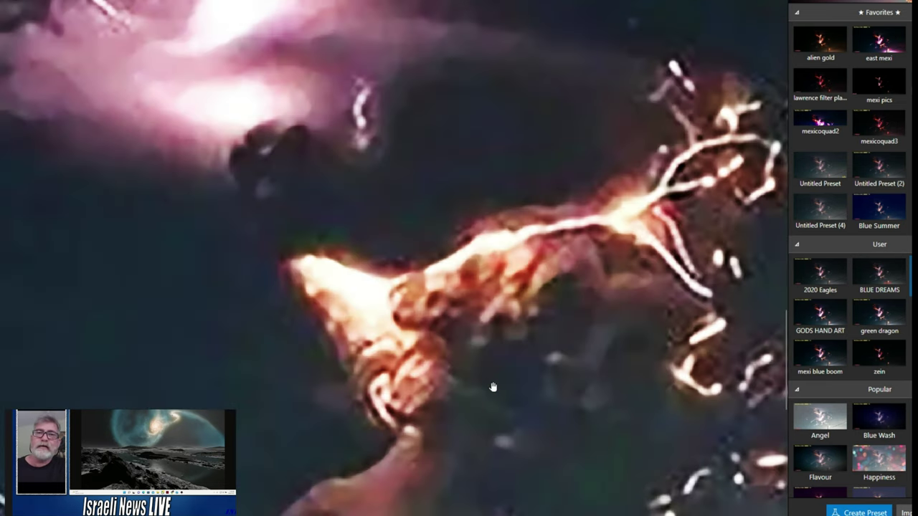
{"action": "scroll", "coordinate": [492, 387], "scroll_direction": "down", "scroll_amount": 3}
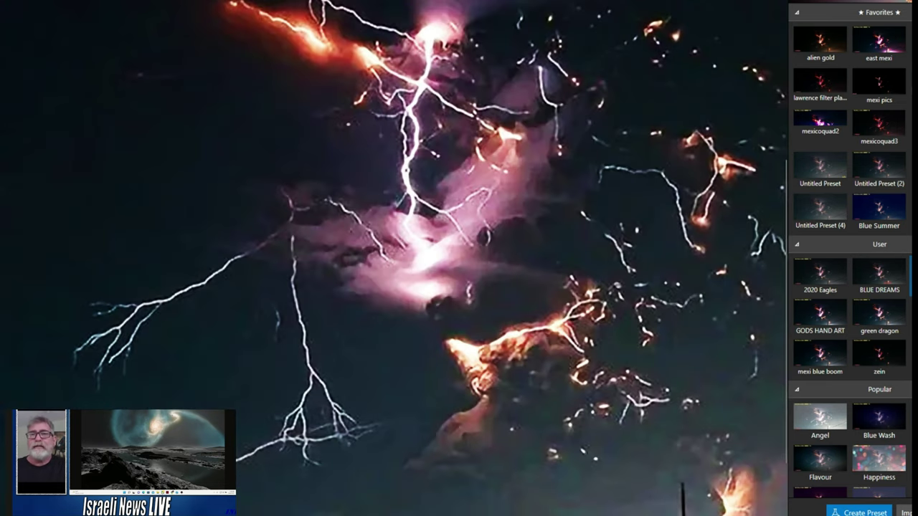
Remove the BLUE DREAMS preset from the photo and review the lightning in its previous tones
{"action": "scroll", "coordinate": [508, 201], "scroll_direction": "down", "scroll_amount": 2}
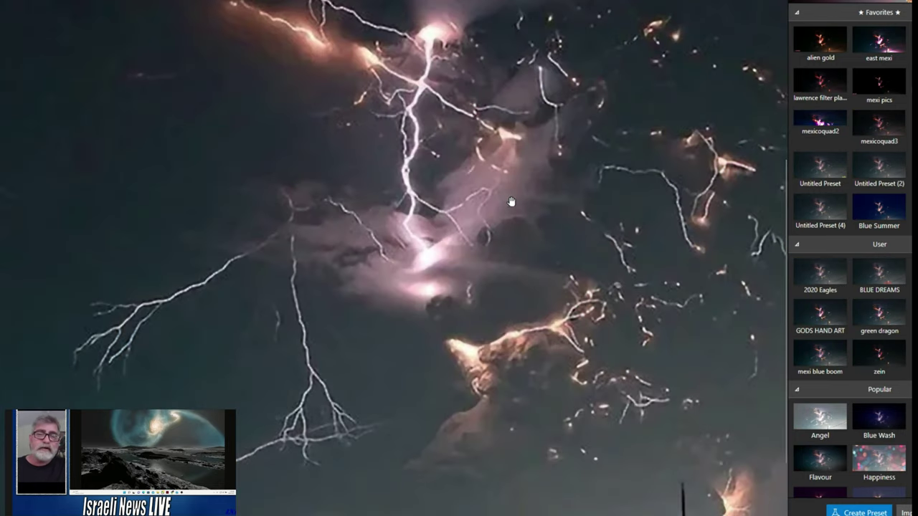
{"action": "scroll", "coordinate": [588, 250], "scroll_direction": "down", "scroll_amount": 2}
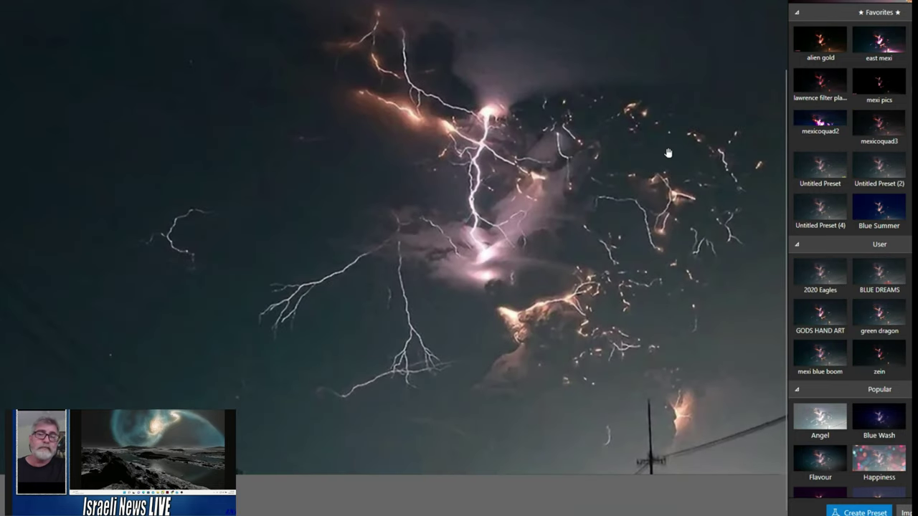
{"action": "scroll", "coordinate": [666, 151], "scroll_direction": "up", "scroll_amount": 2}
Raise the photo's Dehaze amount moderately in the editing adjustments
{"action": "left_click", "coordinate": [850, 1]}
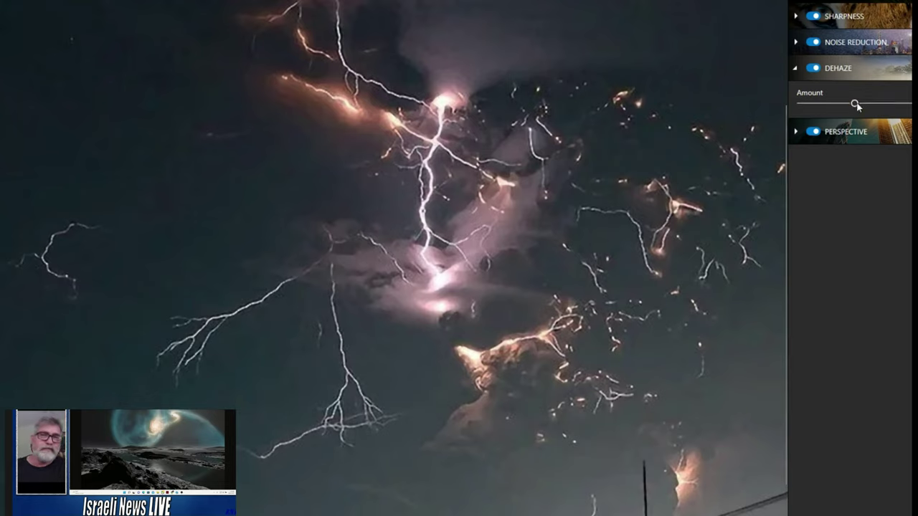
{"action": "left_click_drag", "start_coordinate": [857, 105], "coordinate": [881, 105]}
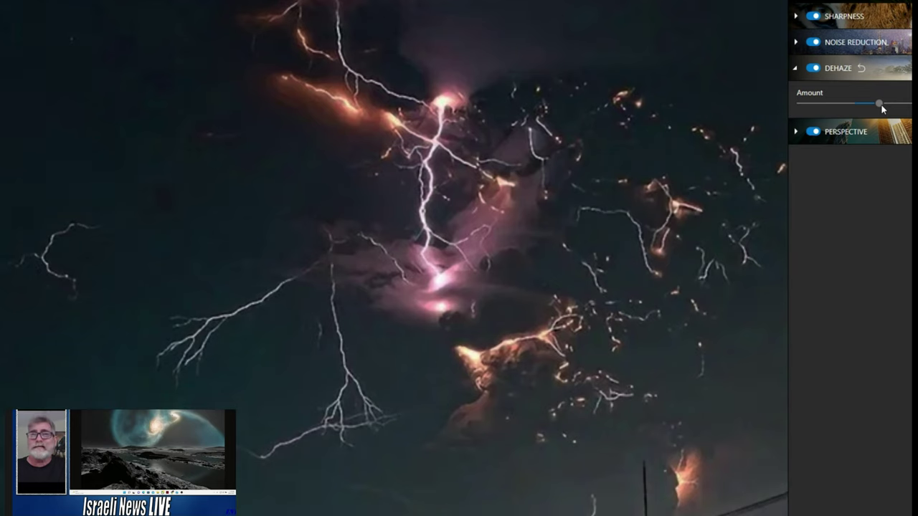
{"action": "scroll", "coordinate": [538, 253], "scroll_direction": "down", "scroll_amount": 3}
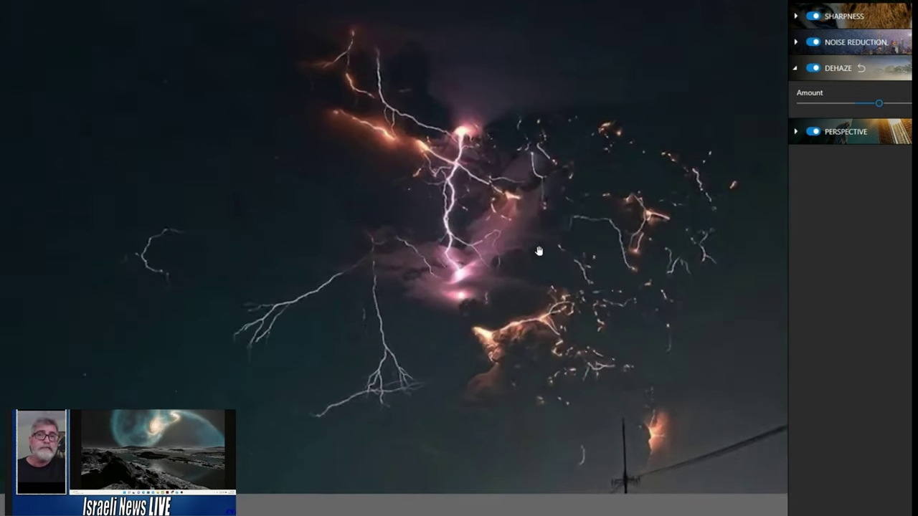
{"action": "left_click_drag", "start_coordinate": [577, 228], "coordinate": [547, 284]}
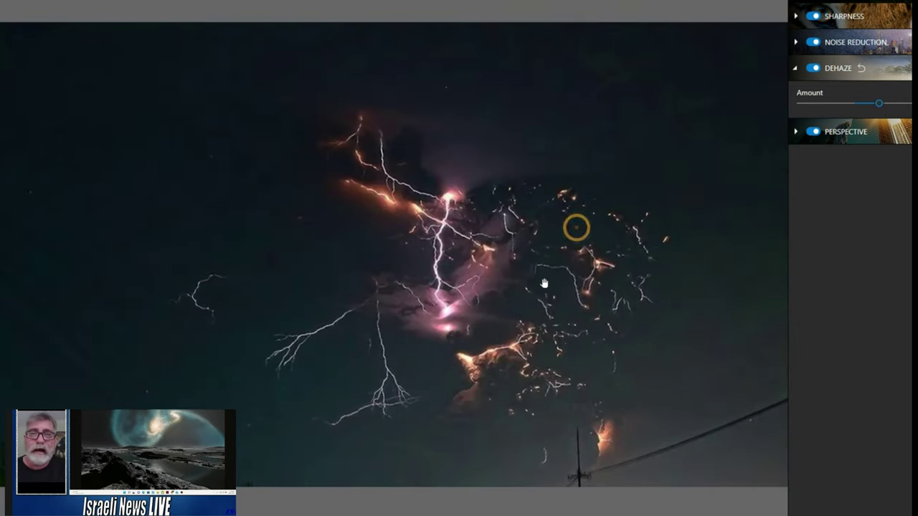
Inspect the scattered lightning fragments beside the main bolt and the bolt itself closely in the dehazed photo
{"action": "scroll", "coordinate": [545, 281], "scroll_direction": "up", "scroll_amount": 3}
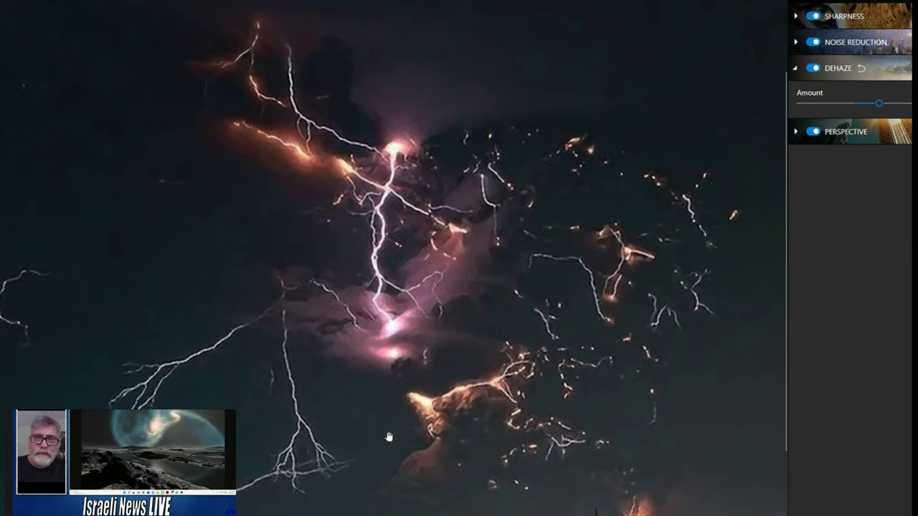
{"action": "scroll", "coordinate": [547, 437], "scroll_direction": "up", "scroll_amount": 2}
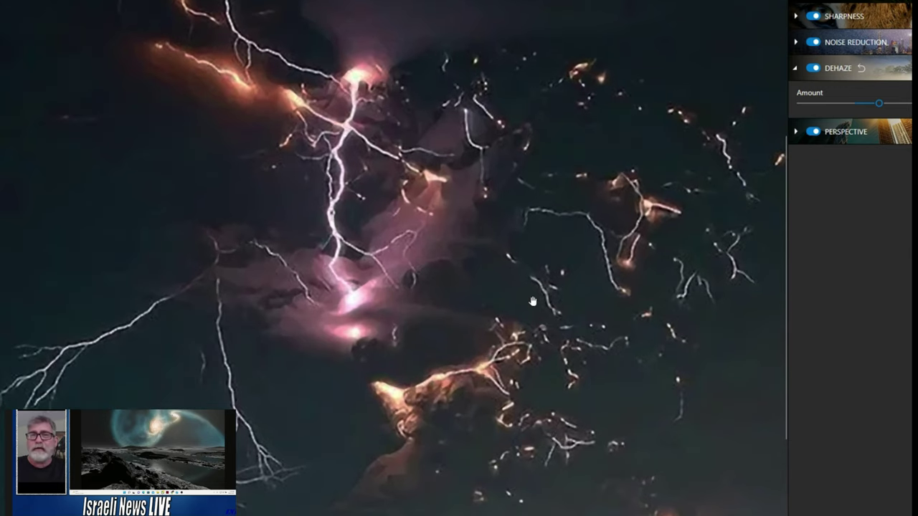
{"action": "scroll", "coordinate": [622, 222], "scroll_direction": "up", "scroll_amount": 6}
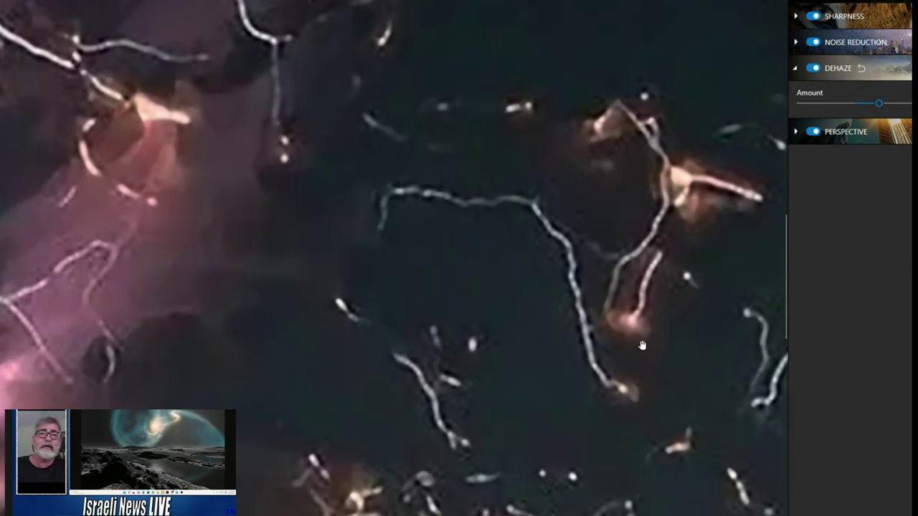
{"action": "scroll", "coordinate": [430, 279], "scroll_direction": "down", "scroll_amount": 2}
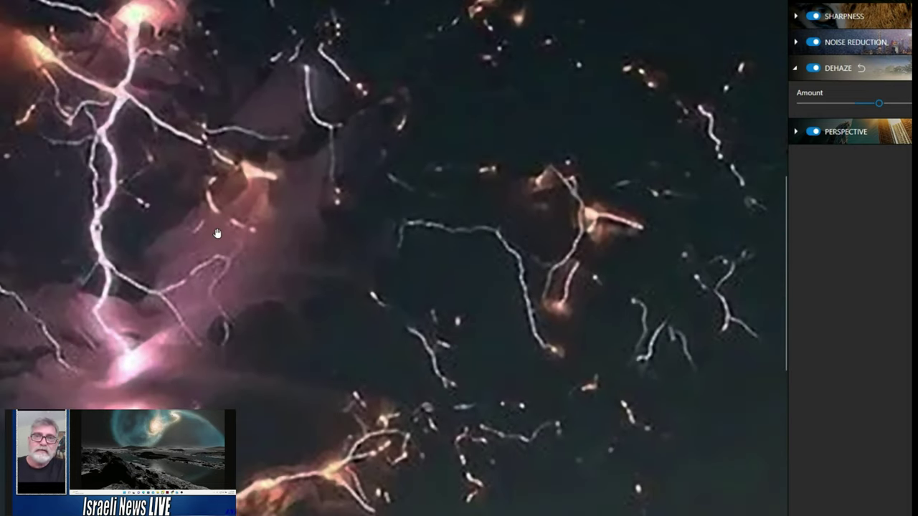
{"action": "scroll", "coordinate": [218, 233], "scroll_direction": "down", "scroll_amount": 1}
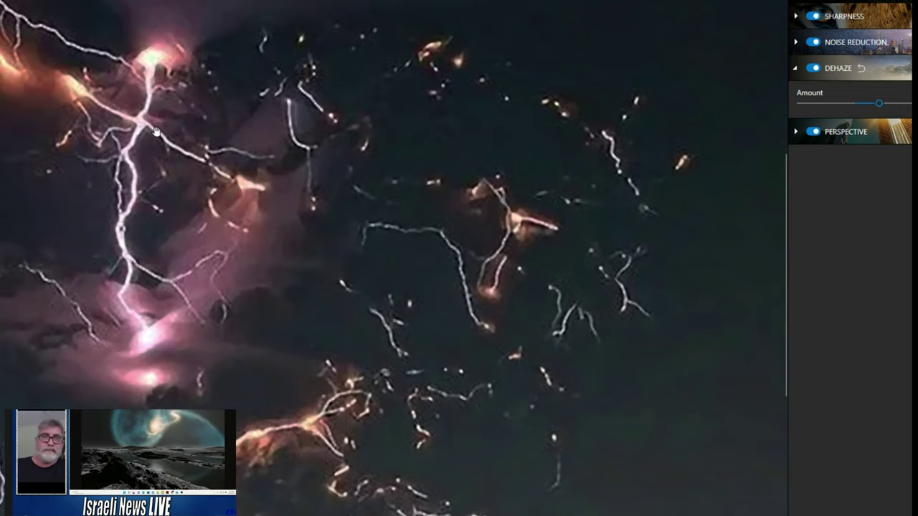
{"action": "scroll", "coordinate": [152, 132], "scroll_direction": "down", "scroll_amount": 1}
{"action": "mouse_move", "coordinate": [184, 164]}
{"action": "left_mouse_down"}
{"action": "mouse_move", "coordinate": [269, 204]}
{"action": "mouse_move", "coordinate": [264, 197]}
{"action": "left_mouse_up"}
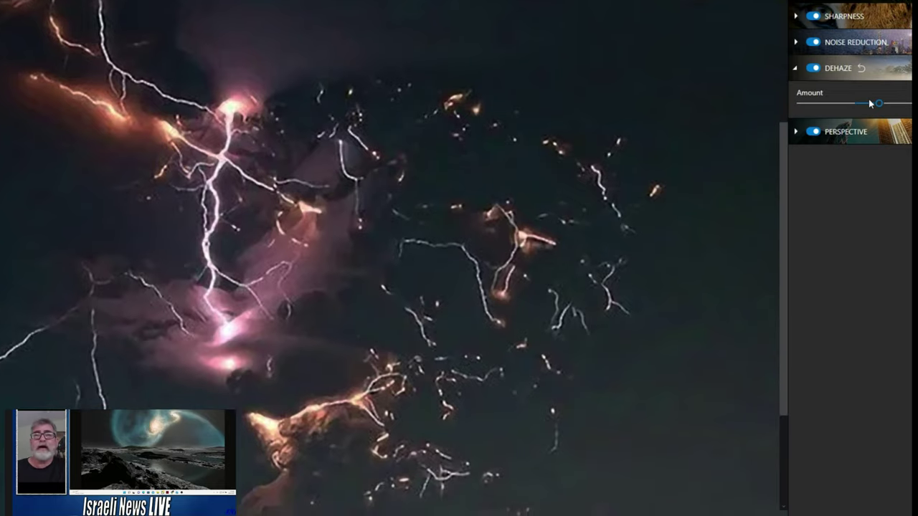
Reduce the Dehaze amount slightly
{"action": "left_click_drag", "start_coordinate": [876, 106], "coordinate": [872, 108]}
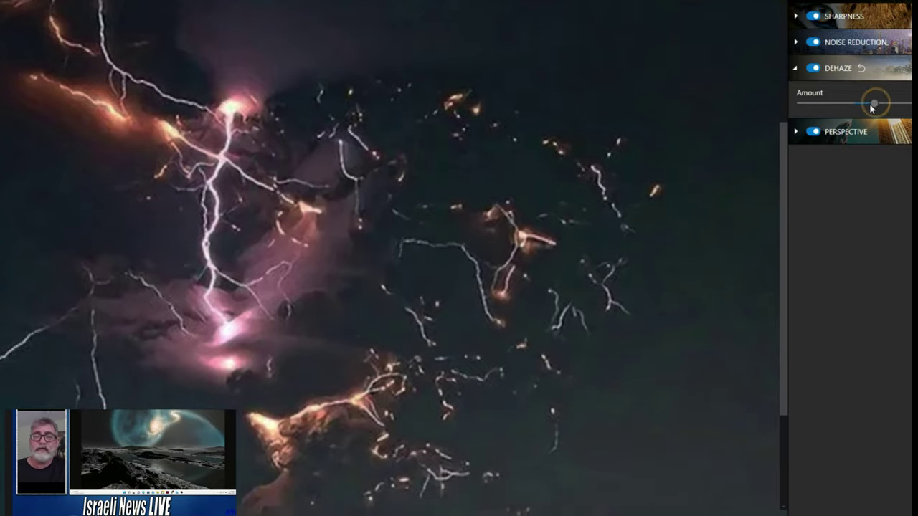
{"action": "scroll", "coordinate": [320, 358], "scroll_direction": "down", "scroll_amount": 3}
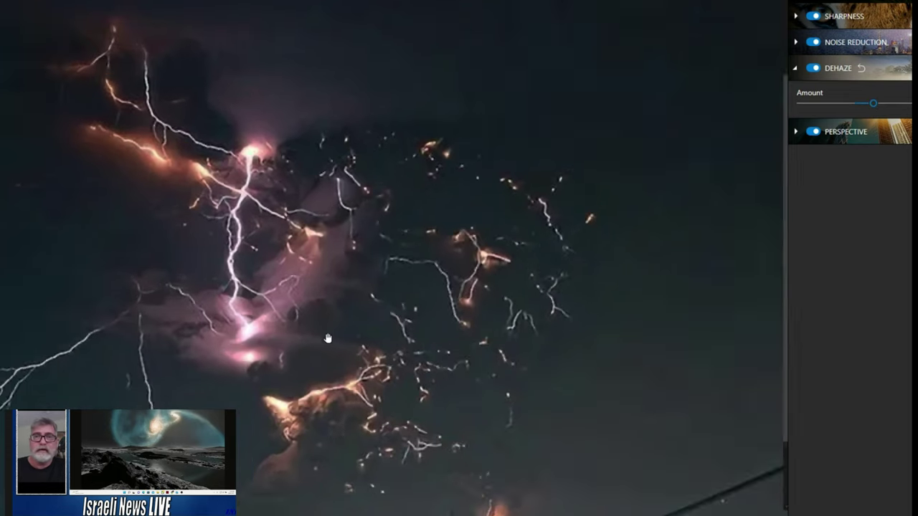
{"action": "scroll", "coordinate": [337, 400], "scroll_direction": "down", "scroll_amount": 3}
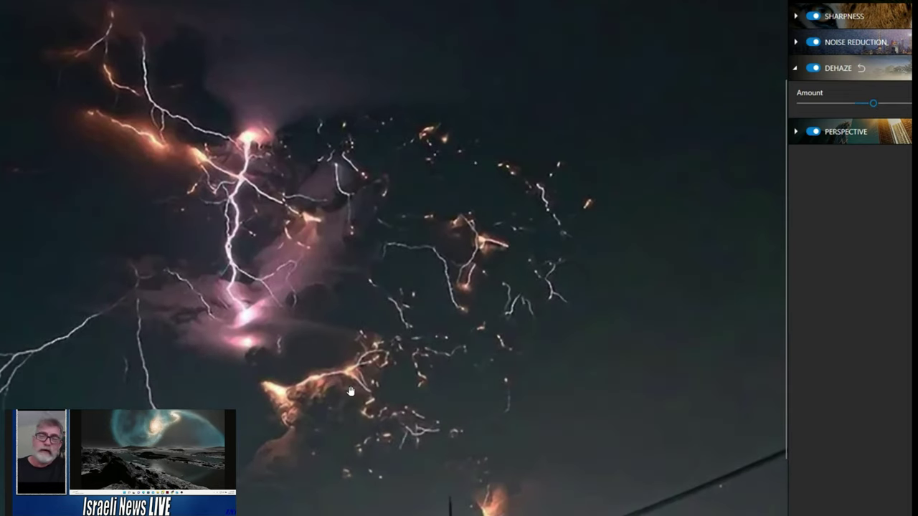
Examine the orange glow near the utility pole and the lightning fragments between it and the main bolt
{"action": "scroll", "coordinate": [399, 457], "scroll_direction": "up", "scroll_amount": 5}
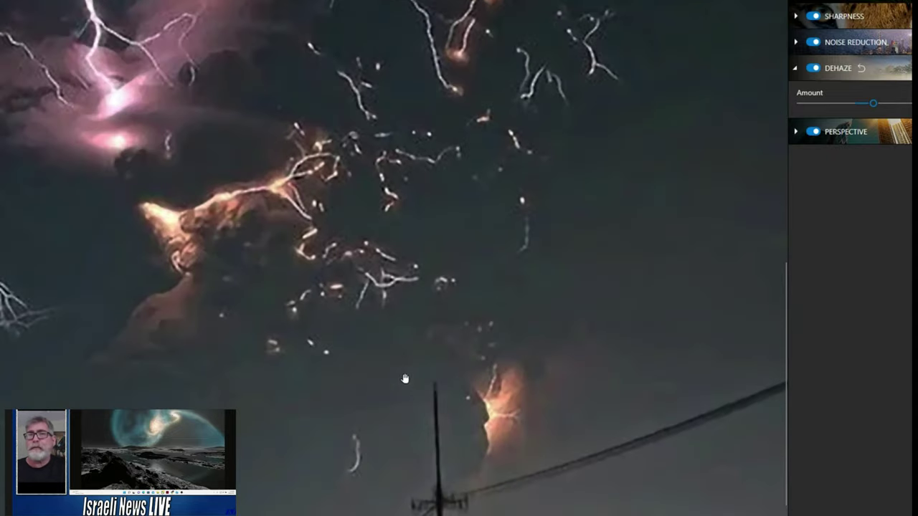
{"action": "left_click", "coordinate": [442, 241]}
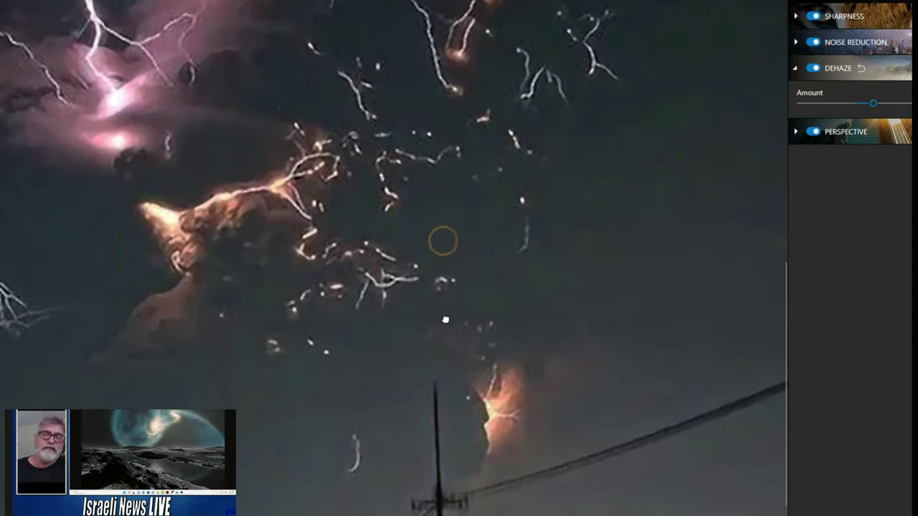
{"action": "left_click_drag", "start_coordinate": [442, 318], "coordinate": [450, 405]}
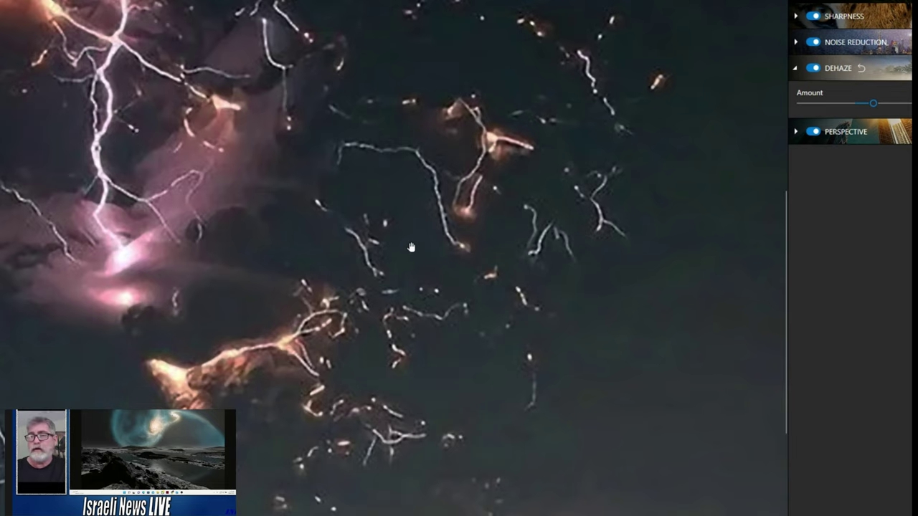
{"action": "left_click_drag", "start_coordinate": [412, 247], "coordinate": [495, 278]}
{"action": "scroll", "coordinate": [496, 278], "scroll_direction": "down", "scroll_amount": 2}
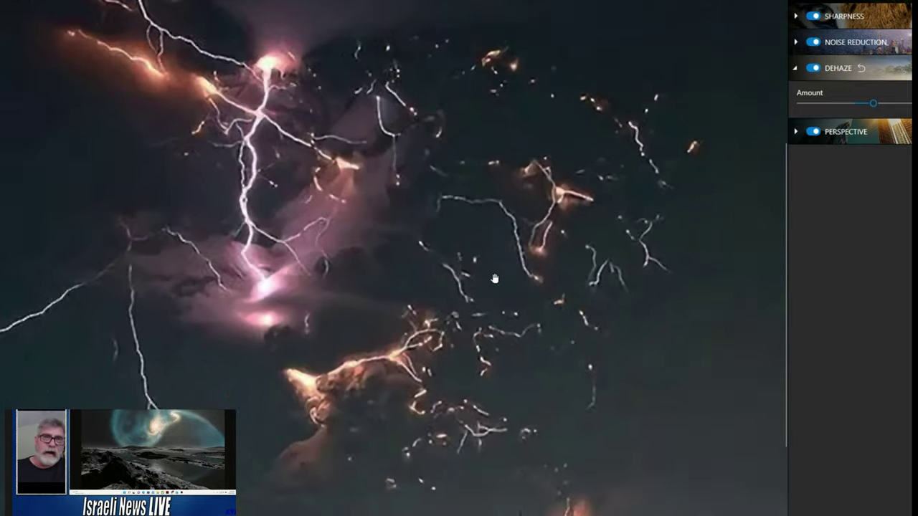
{"action": "mouse_move", "coordinate": [537, 309]}
{"action": "left_mouse_down"}
{"action": "mouse_move", "coordinate": [504, 284]}
{"action": "mouse_move", "coordinate": [531, 306]}
{"action": "left_mouse_up"}
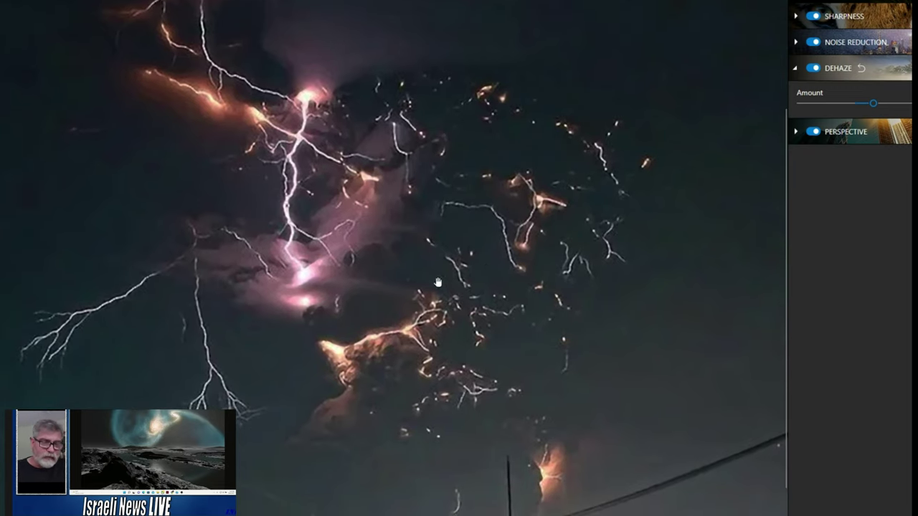
Examine the main lightning bolt, the orange-lit cloud below it and the scattered fragments beside it closely in the dehazed photo
{"action": "scroll", "coordinate": [423, 219], "scroll_direction": "up", "scroll_amount": 2}
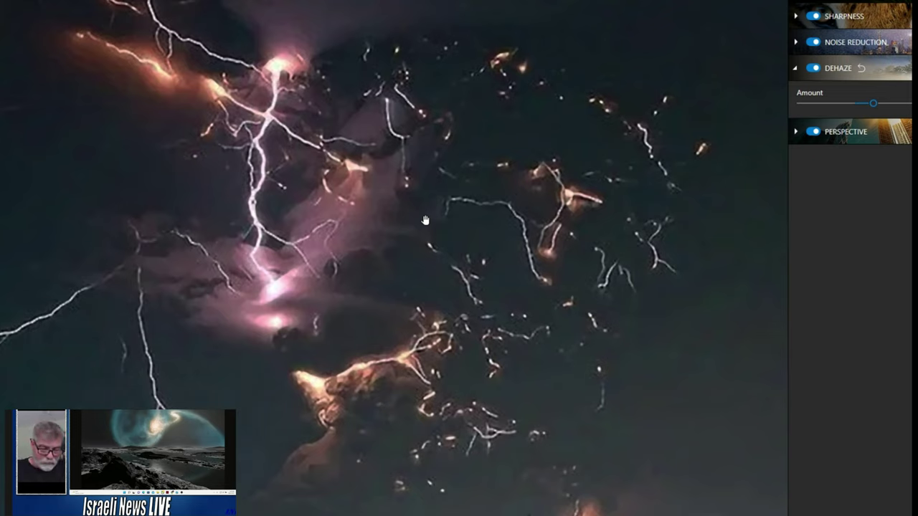
{"action": "scroll", "coordinate": [397, 356], "scroll_direction": "down", "scroll_amount": 1}
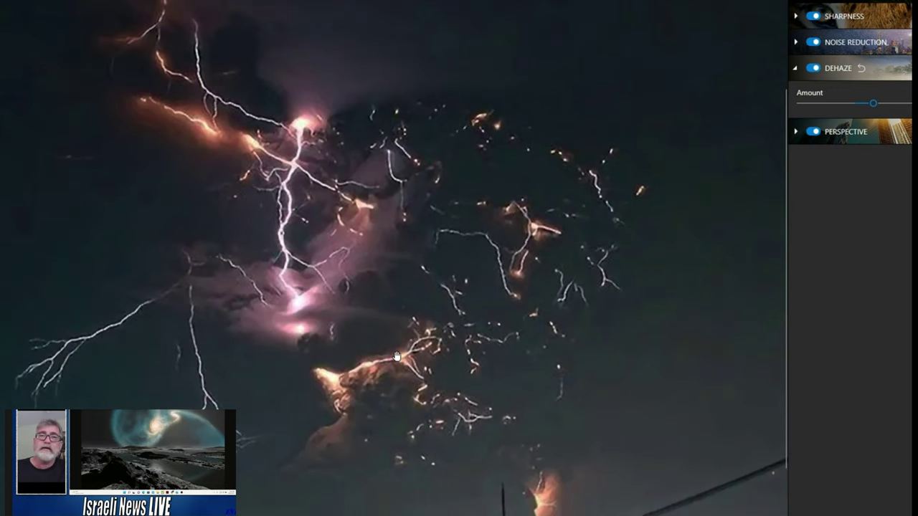
{"action": "scroll", "coordinate": [389, 440], "scroll_direction": "up", "scroll_amount": 2}
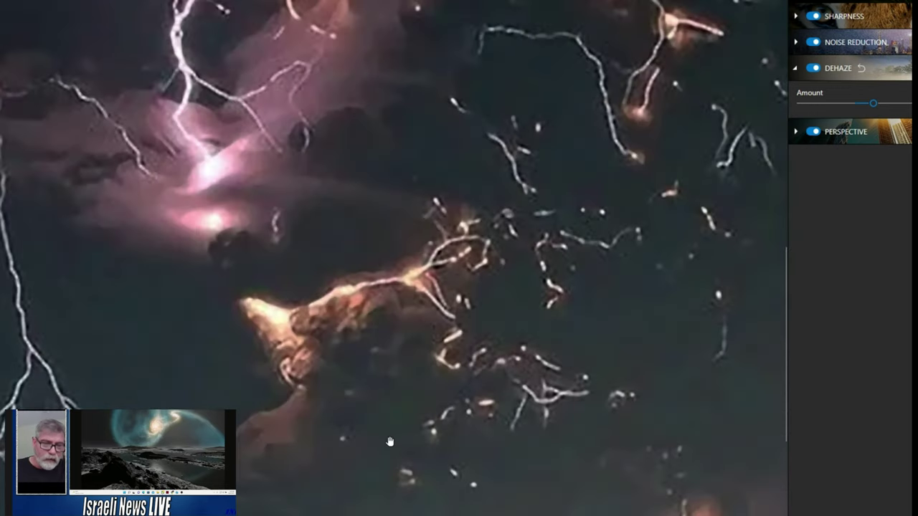
{"action": "scroll", "coordinate": [386, 369], "scroll_direction": "down", "scroll_amount": 3}
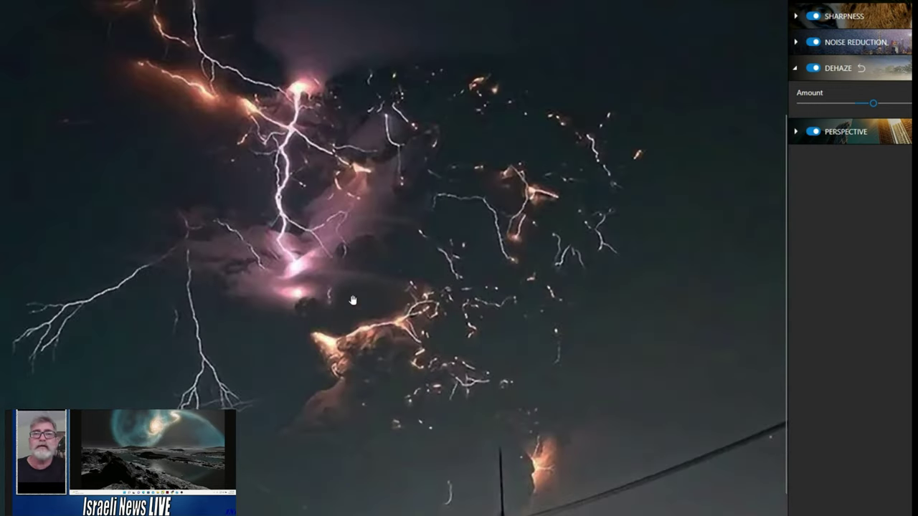
{"action": "left_click_drag", "start_coordinate": [380, 252], "coordinate": [393, 275]}
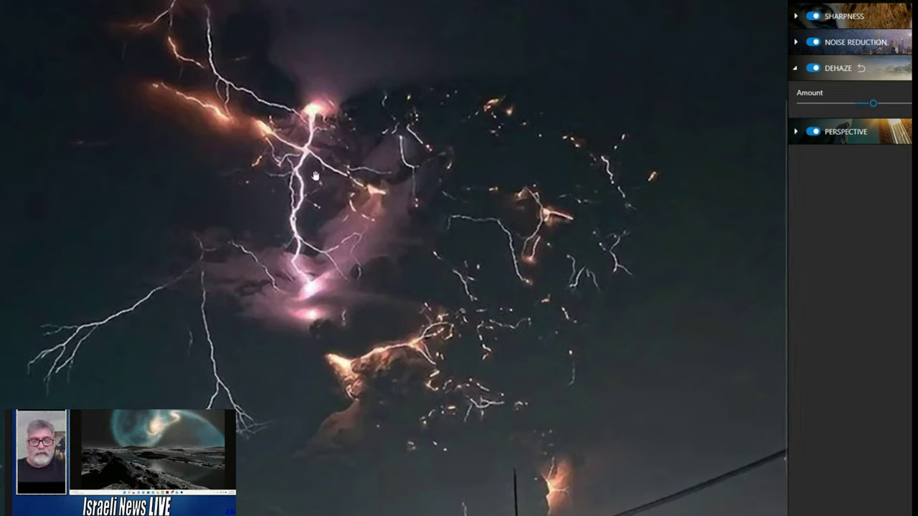
{"action": "scroll", "coordinate": [314, 177], "scroll_direction": "down", "scroll_amount": 2}
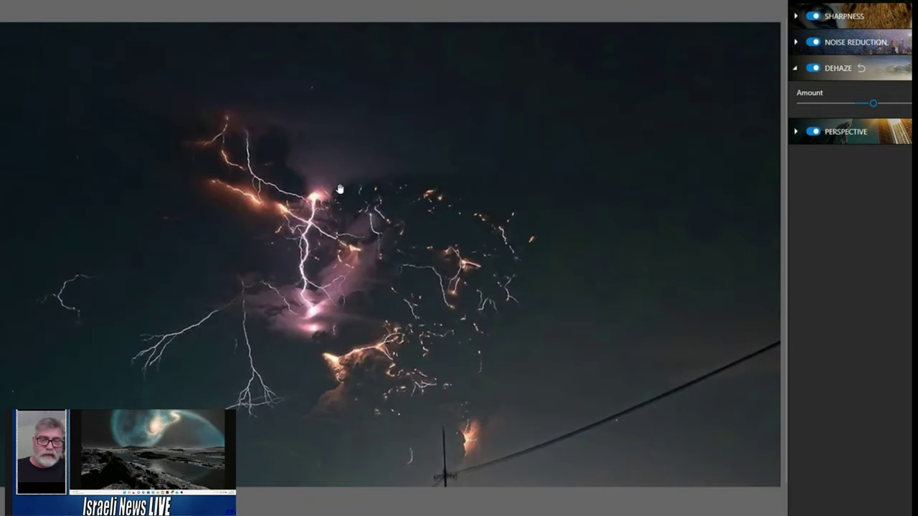
{"action": "scroll", "coordinate": [381, 230], "scroll_direction": "up", "scroll_amount": 3}
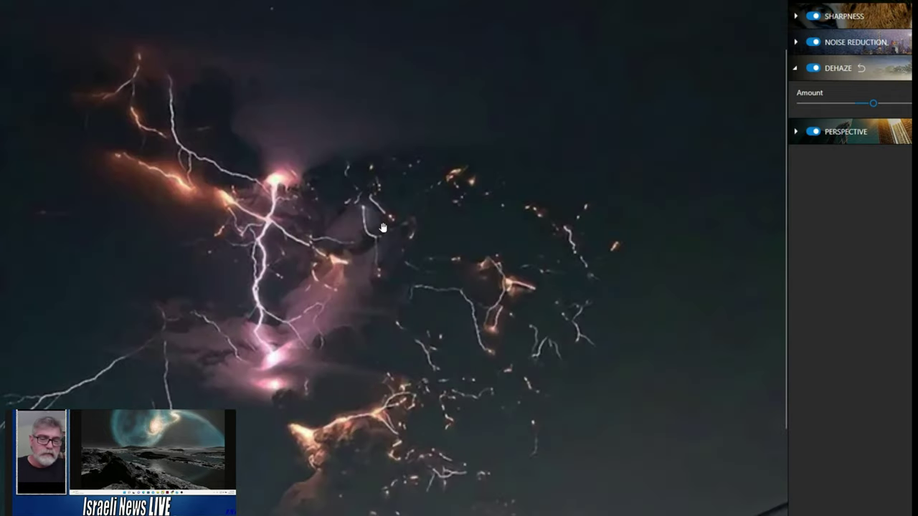
{"action": "scroll", "coordinate": [220, 289], "scroll_direction": "up", "scroll_amount": 3}
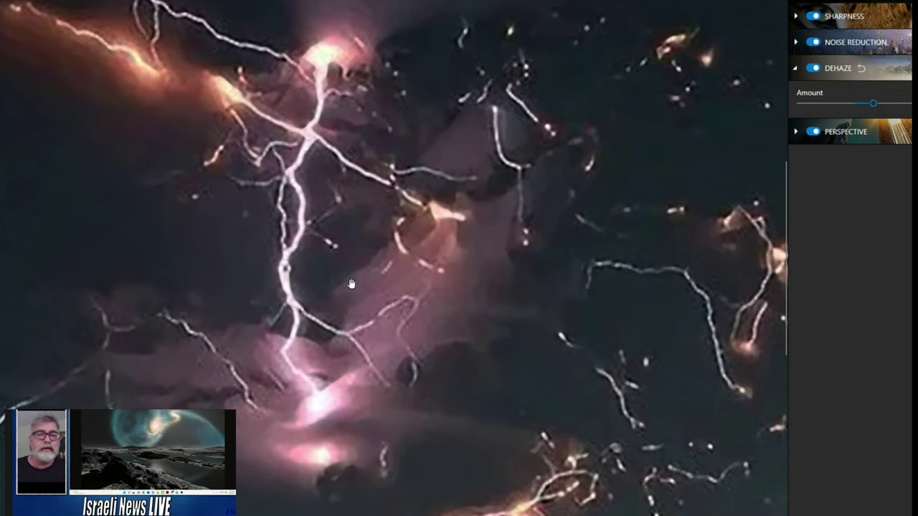
{"action": "left_click_drag", "start_coordinate": [411, 243], "coordinate": [410, 268]}
{"action": "scroll", "coordinate": [410, 269], "scroll_direction": "down", "scroll_amount": 5}
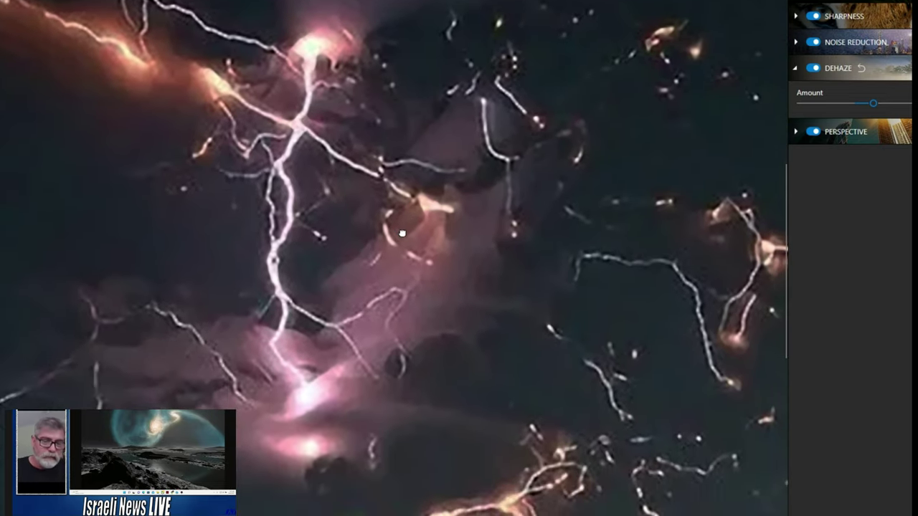
{"action": "scroll", "coordinate": [400, 229], "scroll_direction": "down", "scroll_amount": 1}
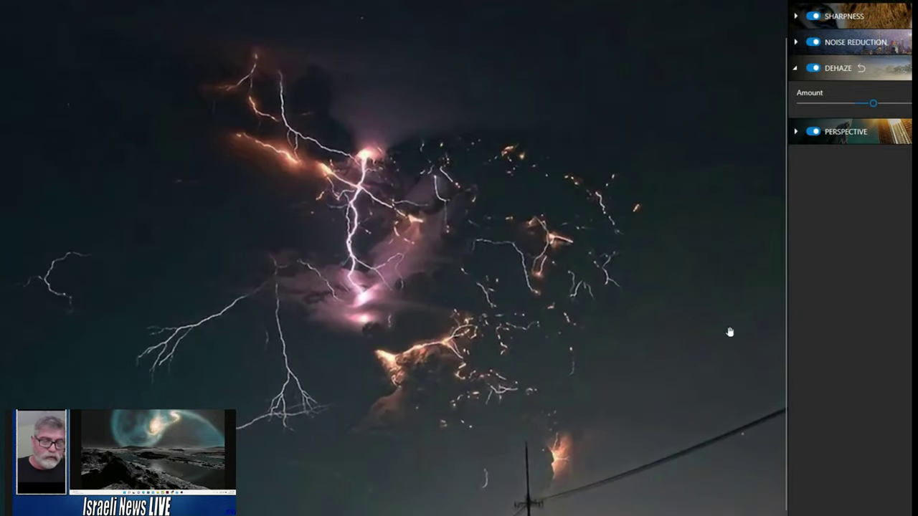
{"action": "scroll", "coordinate": [648, 380], "scroll_direction": "up", "scroll_amount": 1}
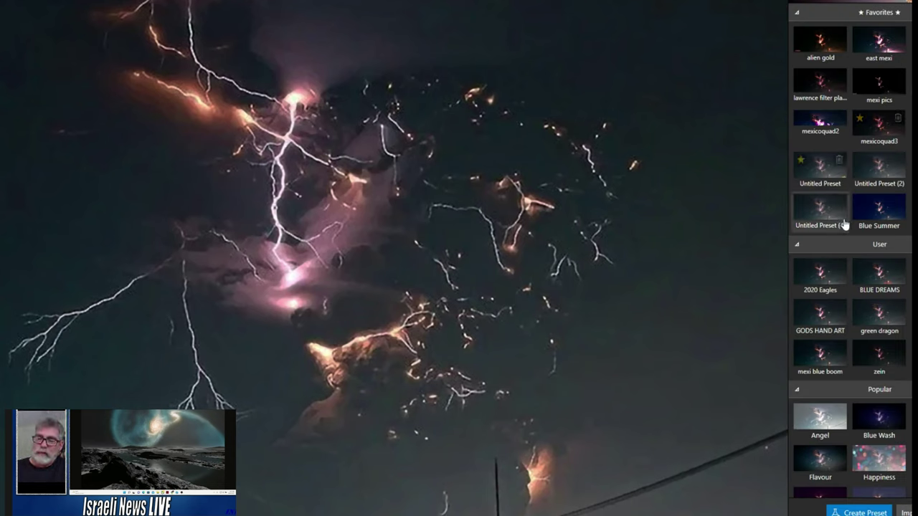
Try the Flavour preset on the lightning photo and apply the BLUE DREAMS preset instead
{"action": "scroll", "coordinate": [862, 241], "scroll_direction": "down", "scroll_amount": 2}
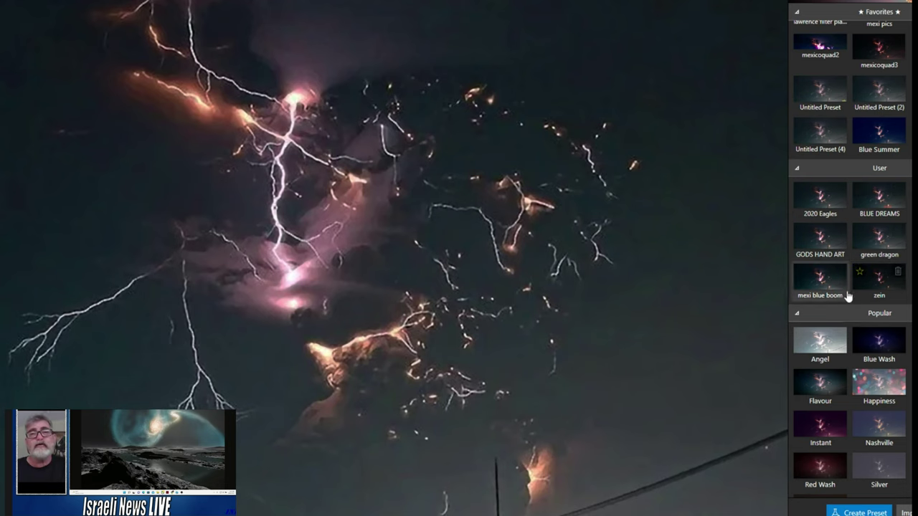
{"action": "scroll", "coordinate": [840, 255], "scroll_direction": "down", "scroll_amount": 3}
{"action": "left_click", "coordinate": [822, 289]}
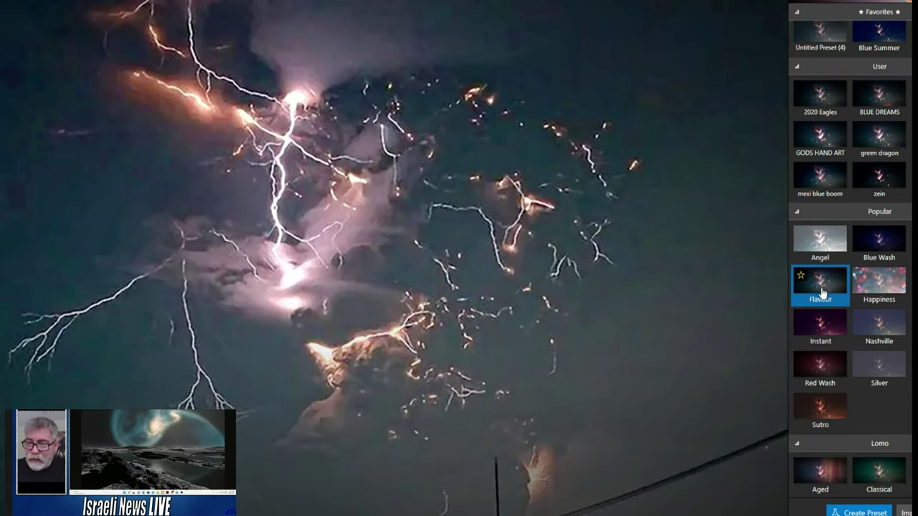
{"action": "left_click", "coordinate": [884, 98]}
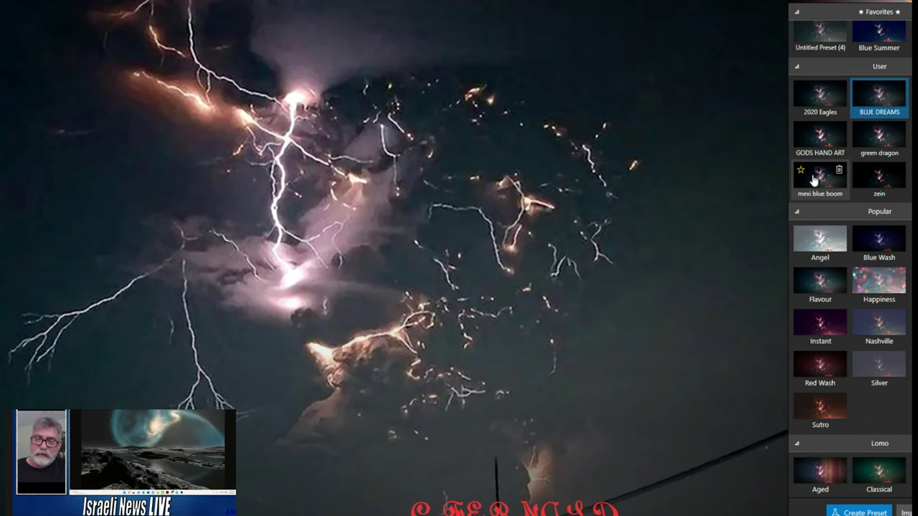
Examine the bright upper end of the main bolt, its upper branches and the neighbouring lightning fragments with the BLUE DREAMS look
{"action": "scroll", "coordinate": [617, 235], "scroll_direction": "up", "scroll_amount": 3}
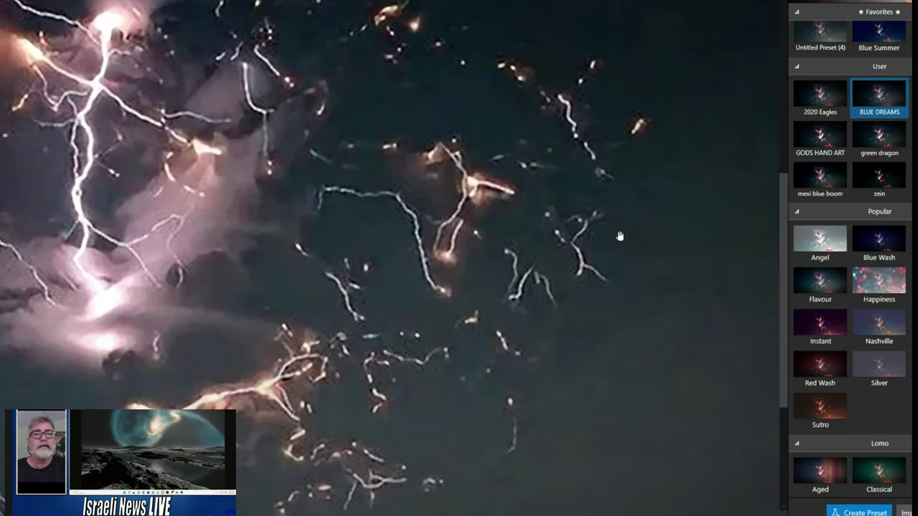
{"action": "scroll", "coordinate": [294, 371], "scroll_direction": "down", "scroll_amount": 2}
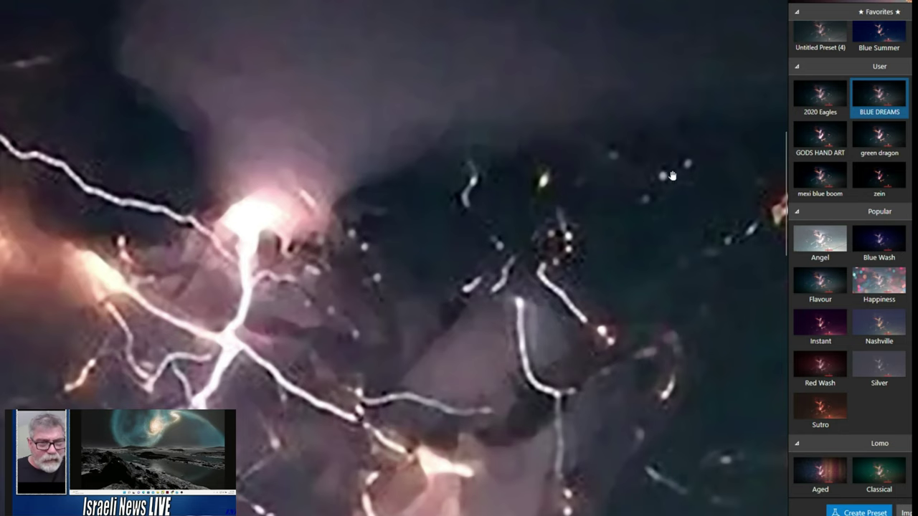
{"action": "scroll", "coordinate": [429, 261], "scroll_direction": "down", "scroll_amount": 2}
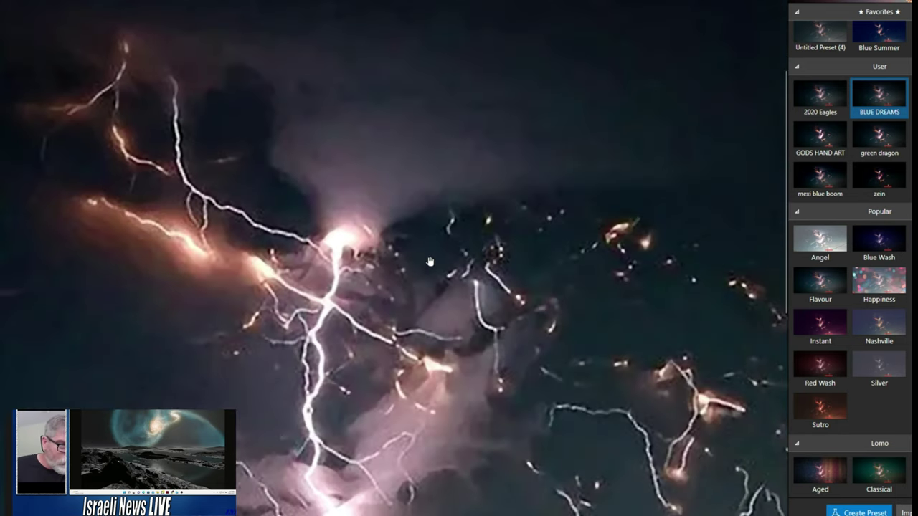
{"action": "scroll", "coordinate": [429, 261], "scroll_direction": "down", "scroll_amount": 2}
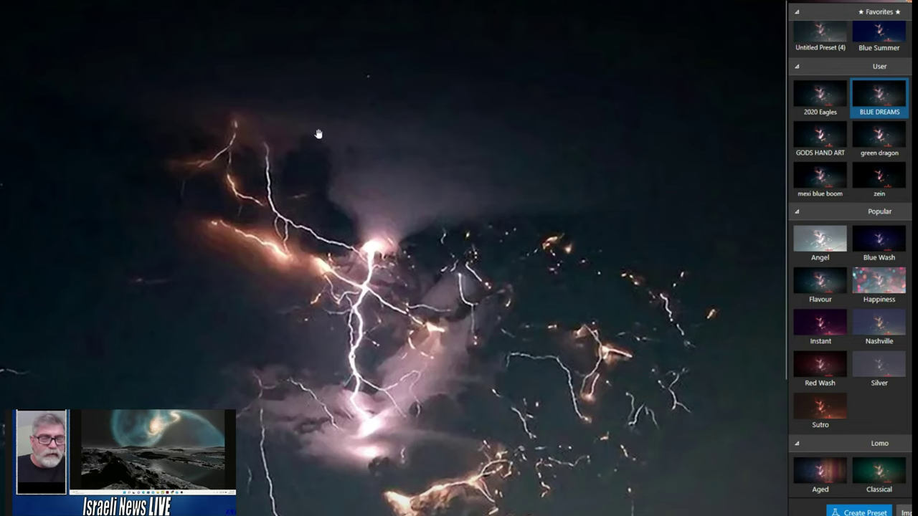
{"action": "scroll", "coordinate": [433, 262], "scroll_direction": "up", "scroll_amount": 2}
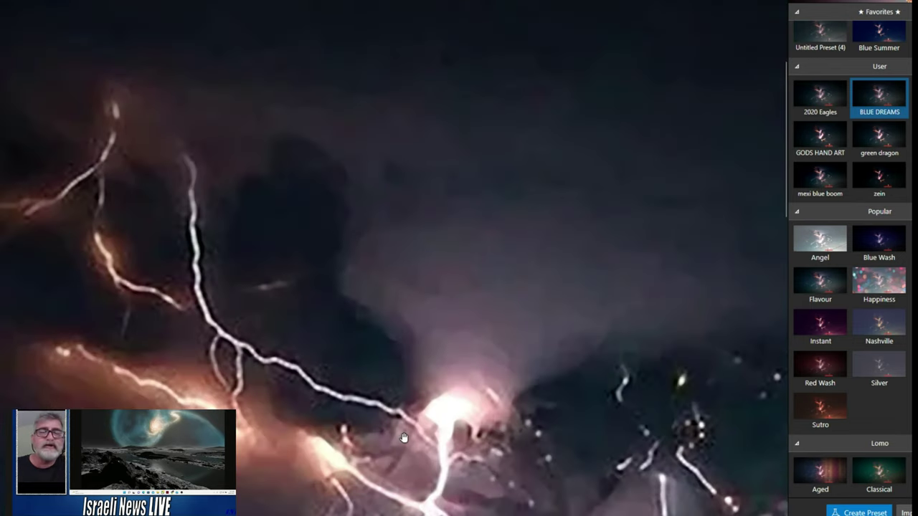
{"action": "scroll", "coordinate": [523, 323], "scroll_direction": "down", "scroll_amount": 3}
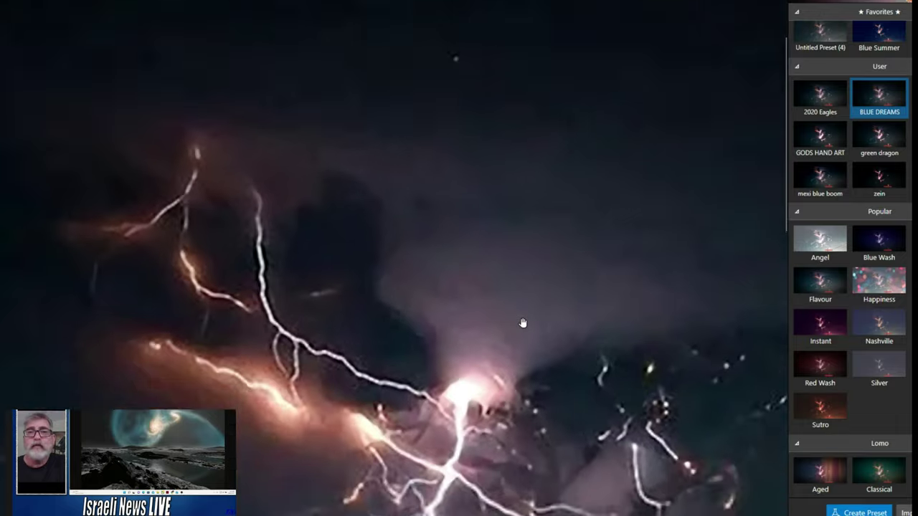
{"action": "scroll", "coordinate": [634, 398], "scroll_direction": "down", "scroll_amount": 2}
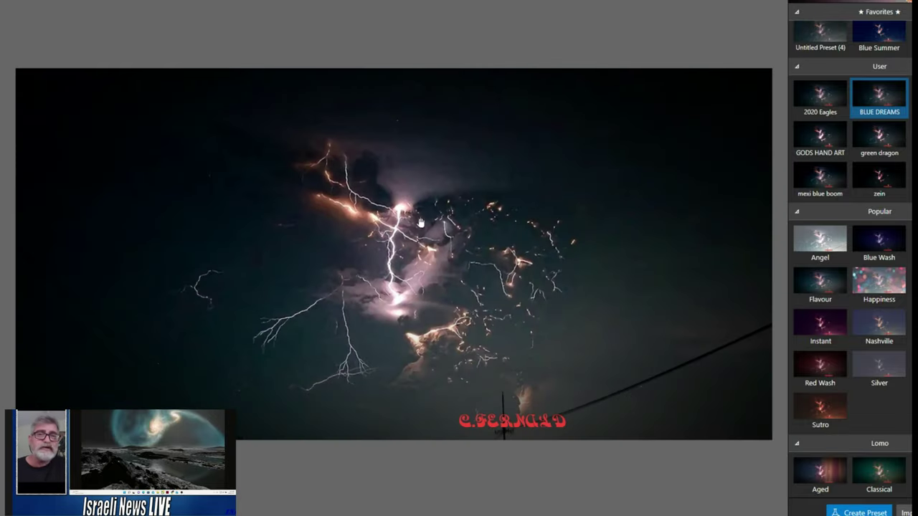
{"action": "scroll", "coordinate": [405, 233], "scroll_direction": "up", "scroll_amount": 2}
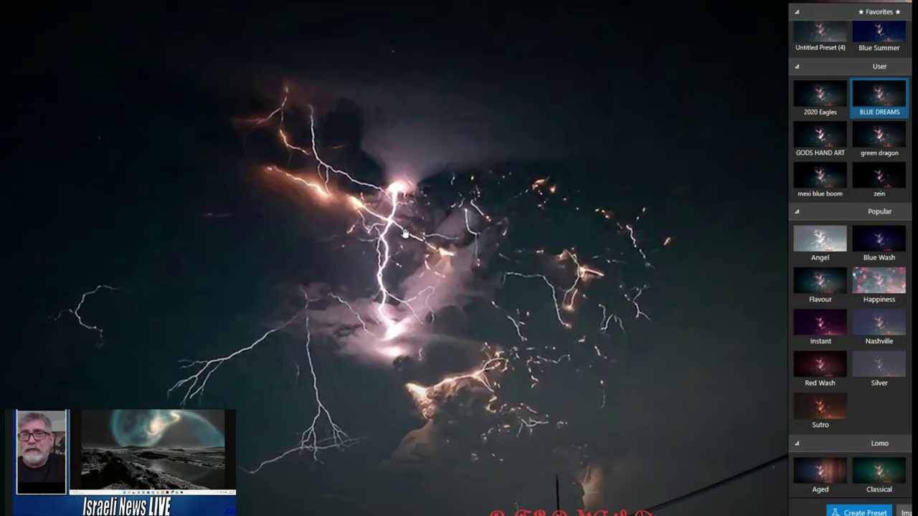
{"action": "scroll", "coordinate": [405, 233], "scroll_direction": "up", "scroll_amount": 1}
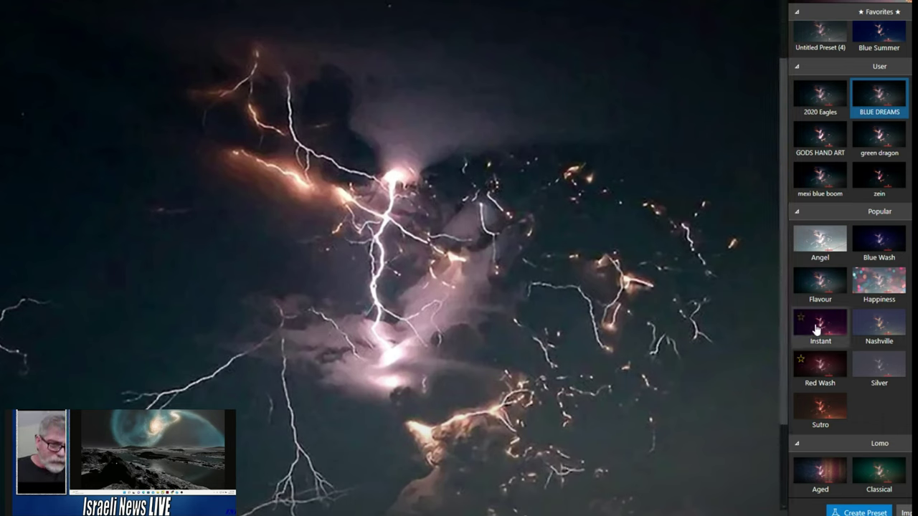
Try the Red Wash and Instant presets on the lightning photo
{"action": "left_click", "coordinate": [823, 367]}
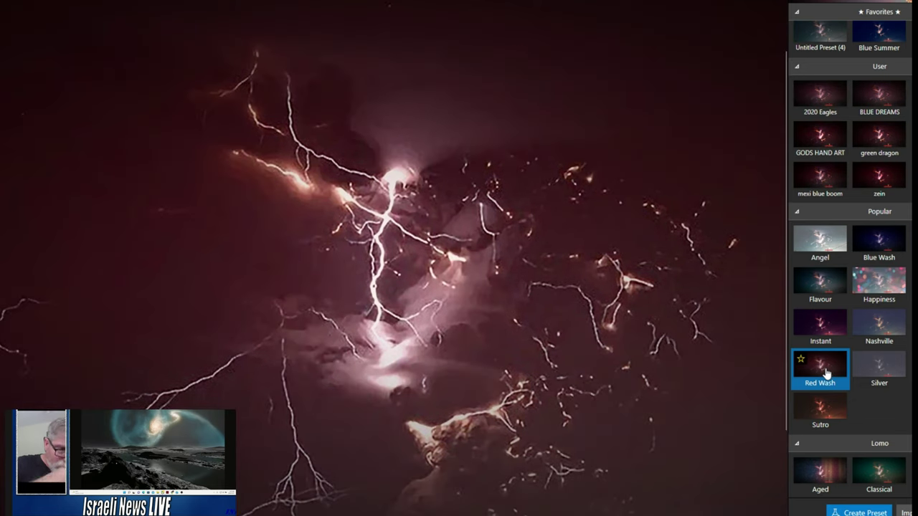
{"action": "left_click", "coordinate": [822, 326]}
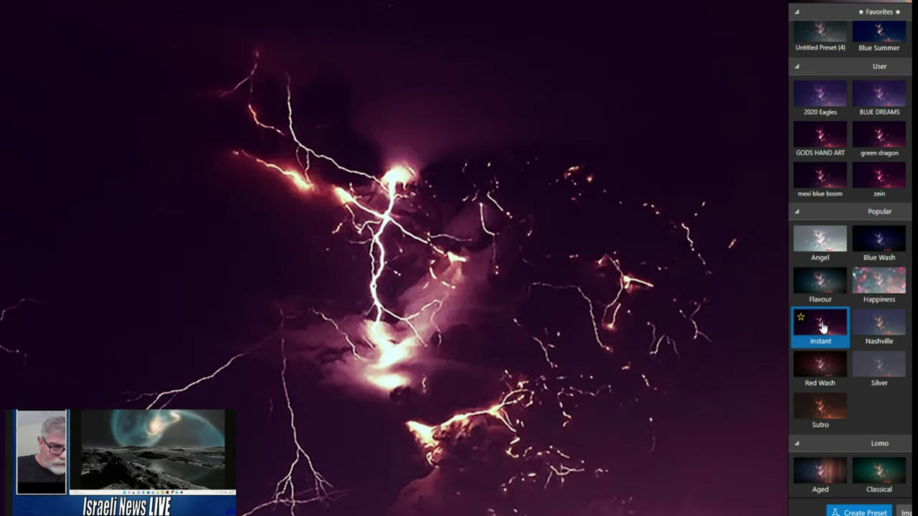
{"action": "scroll", "coordinate": [586, 355], "scroll_direction": "down", "scroll_amount": 2}
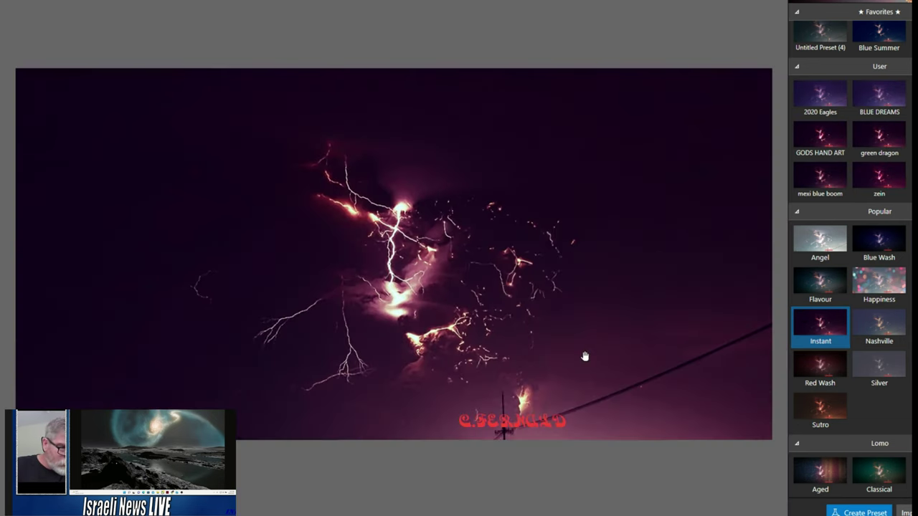
{"action": "left_click", "coordinate": [585, 356]}
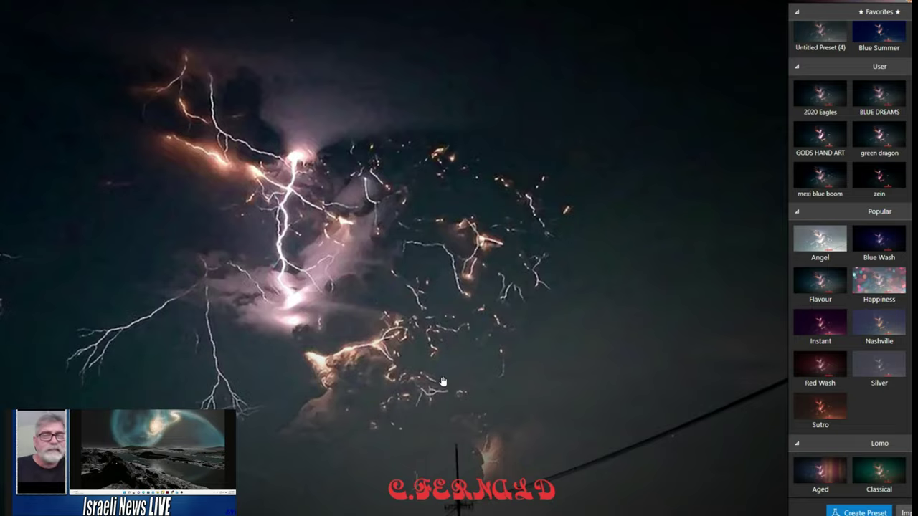
Inspect the main bolt, the bright clouds at its lower end and the scattered fragments both close up and in the wider scene
{"action": "scroll", "coordinate": [442, 382], "scroll_direction": "down", "scroll_amount": 2}
{"action": "scroll", "coordinate": [455, 329], "scroll_direction": "up", "scroll_amount": 2}
{"action": "left_click", "coordinate": [453, 327]}
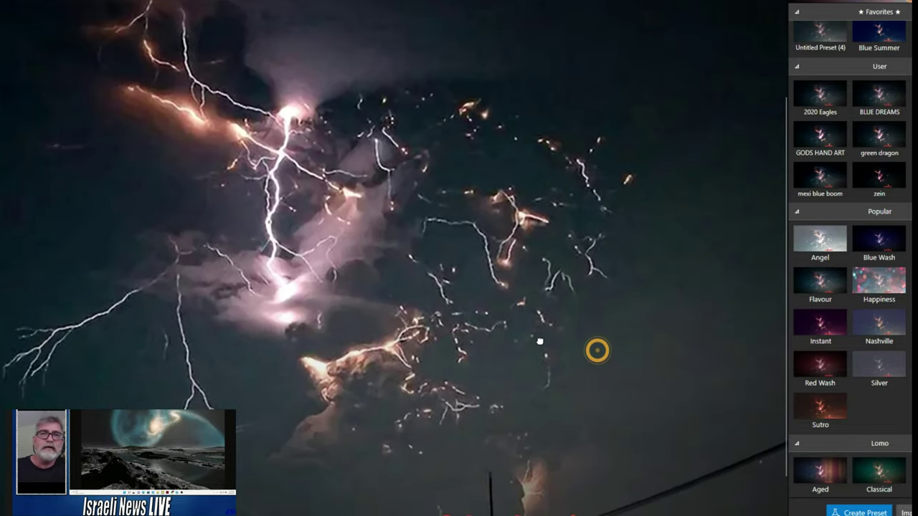
{"action": "left_click_drag", "start_coordinate": [596, 349], "coordinate": [546, 334]}
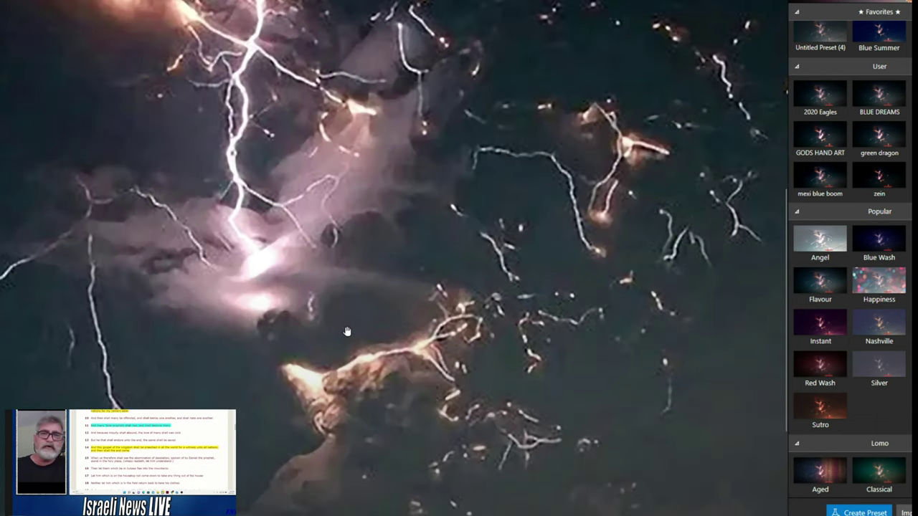
{"action": "left_click", "coordinate": [347, 330]}
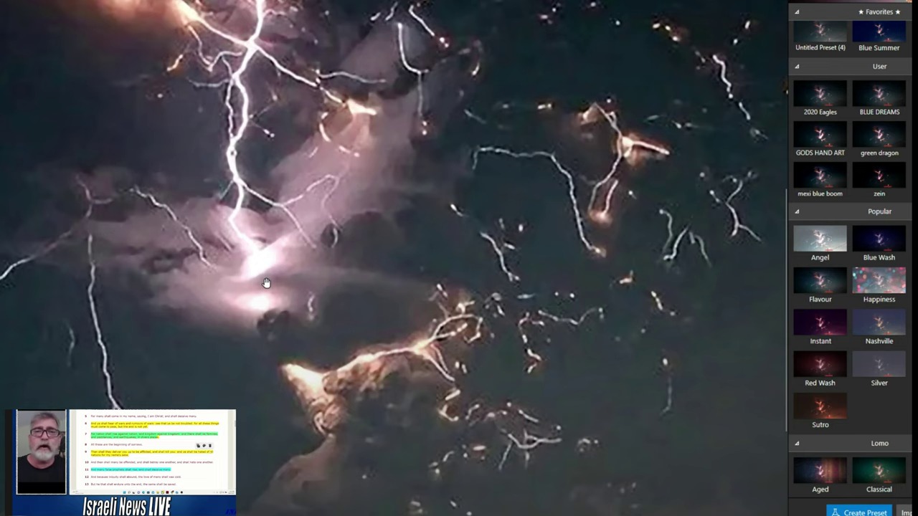
{"action": "scroll", "coordinate": [266, 283], "scroll_direction": "down", "scroll_amount": 1}
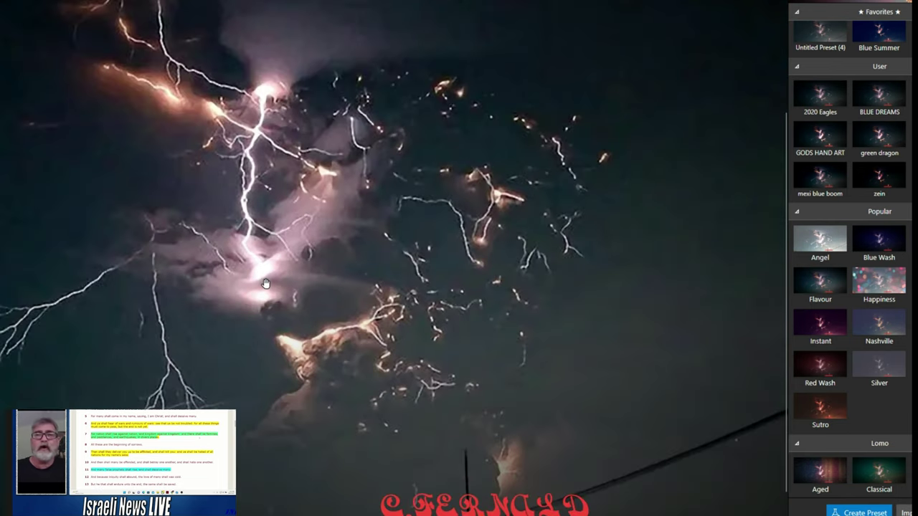
{"action": "left_click", "coordinate": [206, 71]}
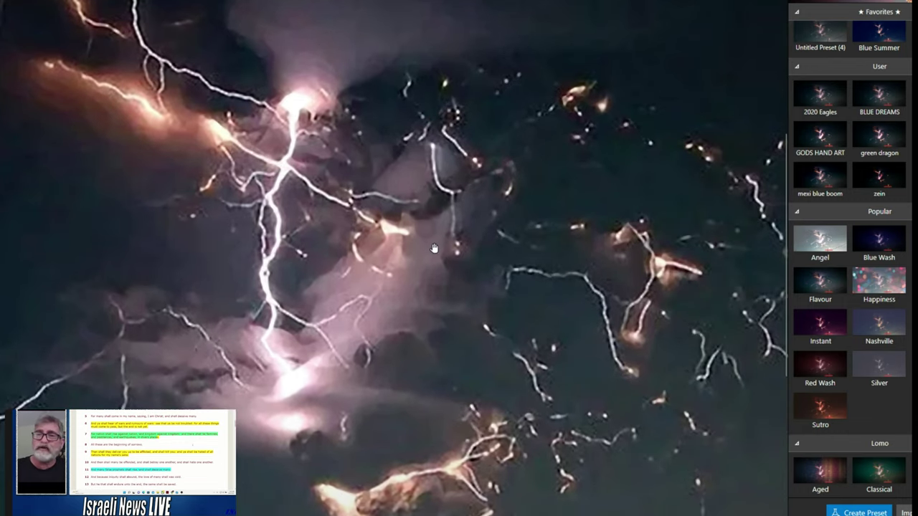
{"action": "left_click", "coordinate": [419, 267]}
{"action": "left_click_drag", "start_coordinate": [657, 374], "coordinate": [592, 308]}
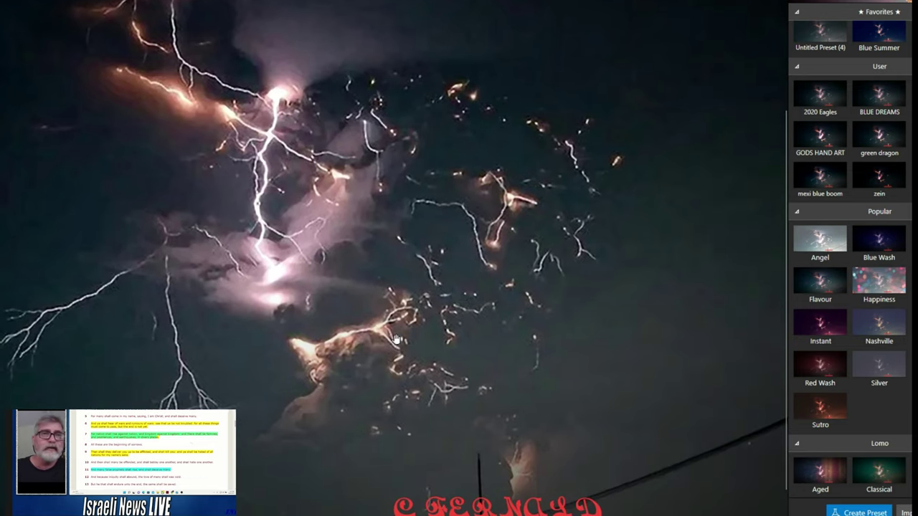
{"action": "left_click", "coordinate": [326, 327]}
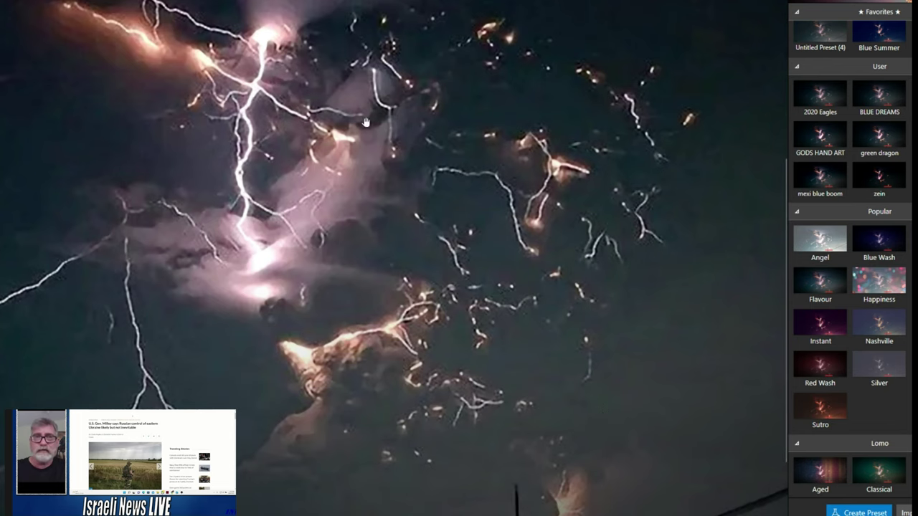
{"action": "scroll", "coordinate": [306, 27], "scroll_direction": "up", "scroll_amount": 3}
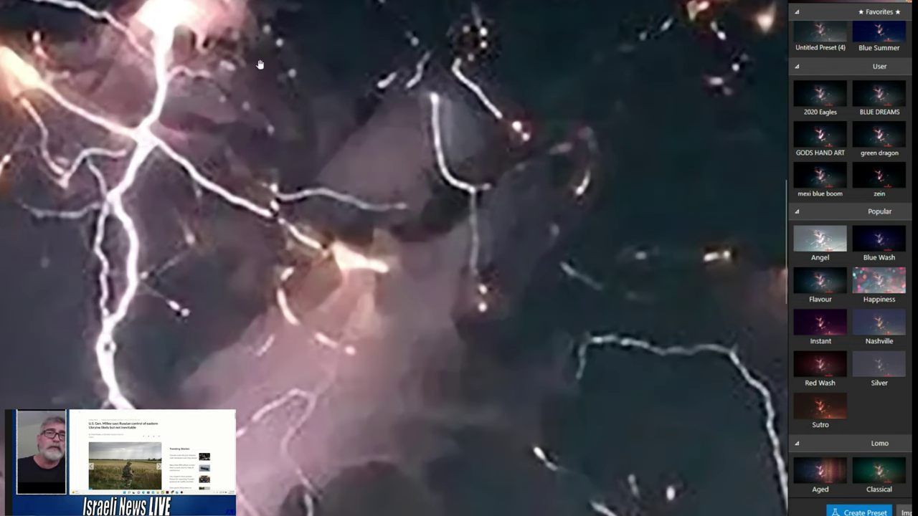
{"action": "scroll", "coordinate": [259, 129], "scroll_direction": "down", "scroll_amount": 2}
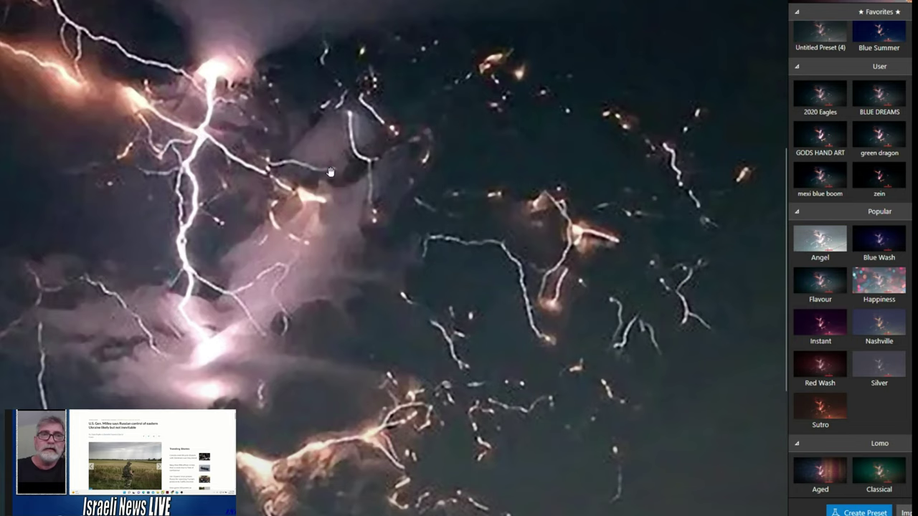
{"action": "scroll", "coordinate": [345, 195], "scroll_direction": "down", "scroll_amount": 2}
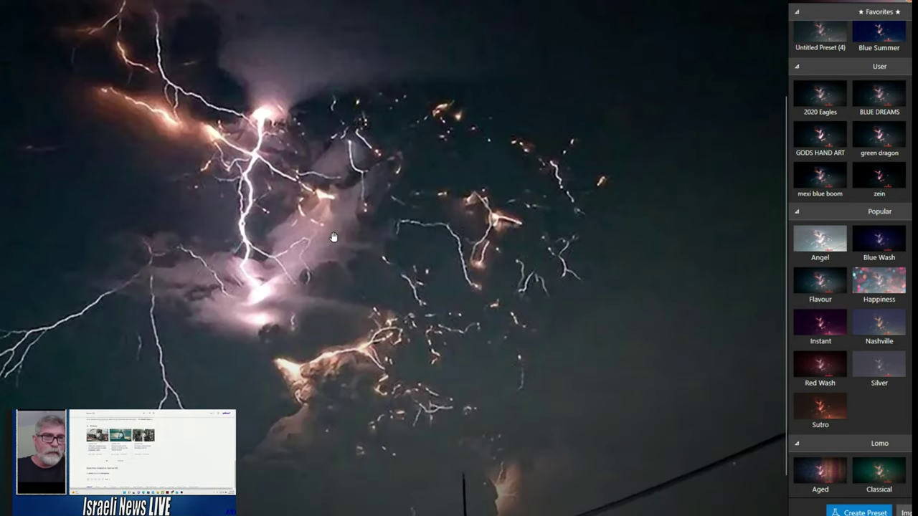
{"action": "mouse_move", "coordinate": [282, 201]}
{"action": "left_mouse_down"}
{"action": "mouse_move", "coordinate": [328, 246]}
{"action": "mouse_move", "coordinate": [319, 267]}
{"action": "mouse_move", "coordinate": [283, 186]}
{"action": "left_mouse_up"}
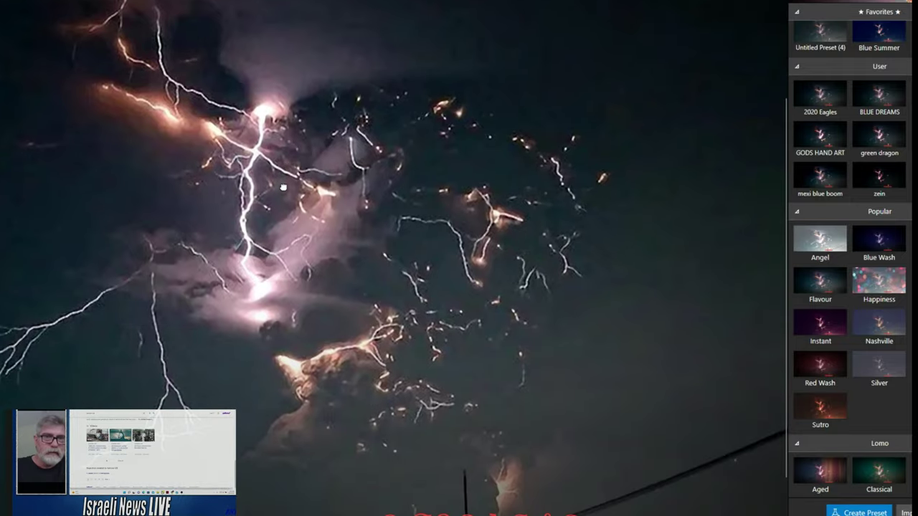
{"action": "scroll", "coordinate": [327, 317], "scroll_direction": "up", "scroll_amount": 2}
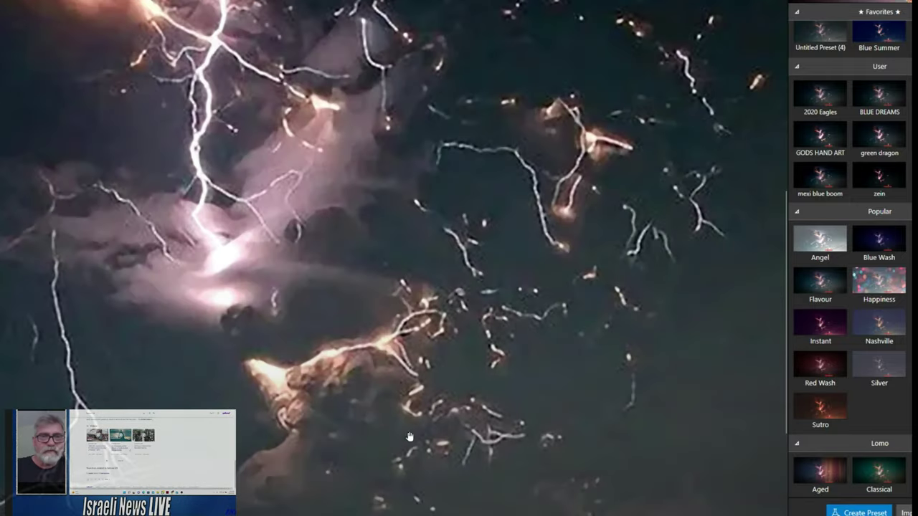